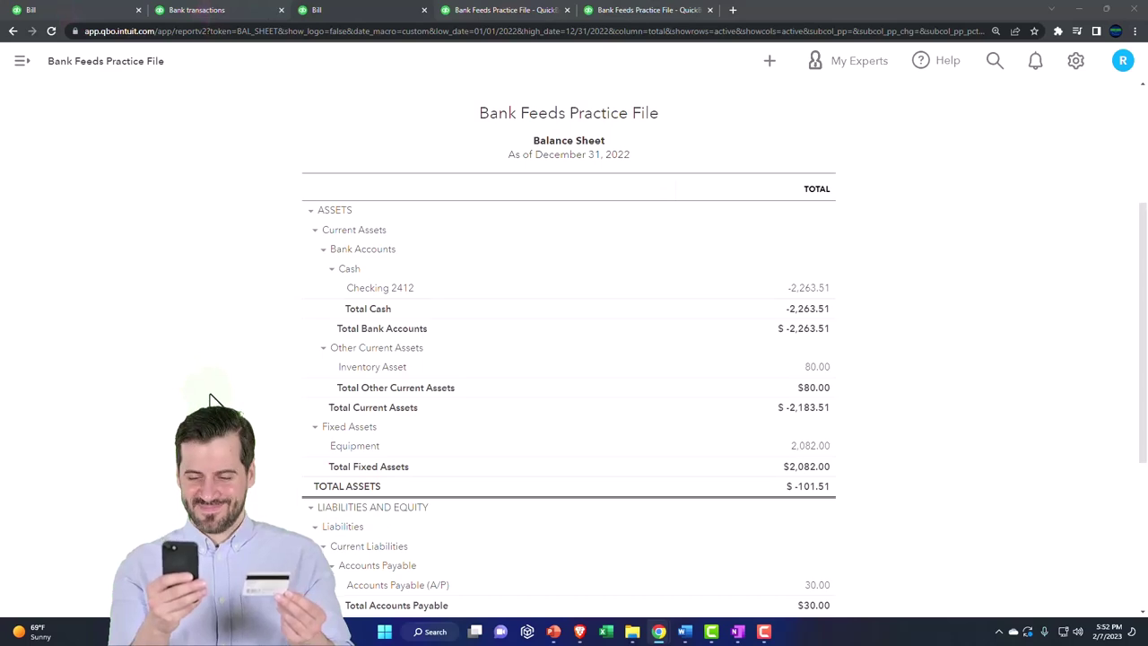
- Open vendor PRIMERICA01 from the vendor list and examine its bill dated 01/02/2022 in the transaction list
click(83, 9)
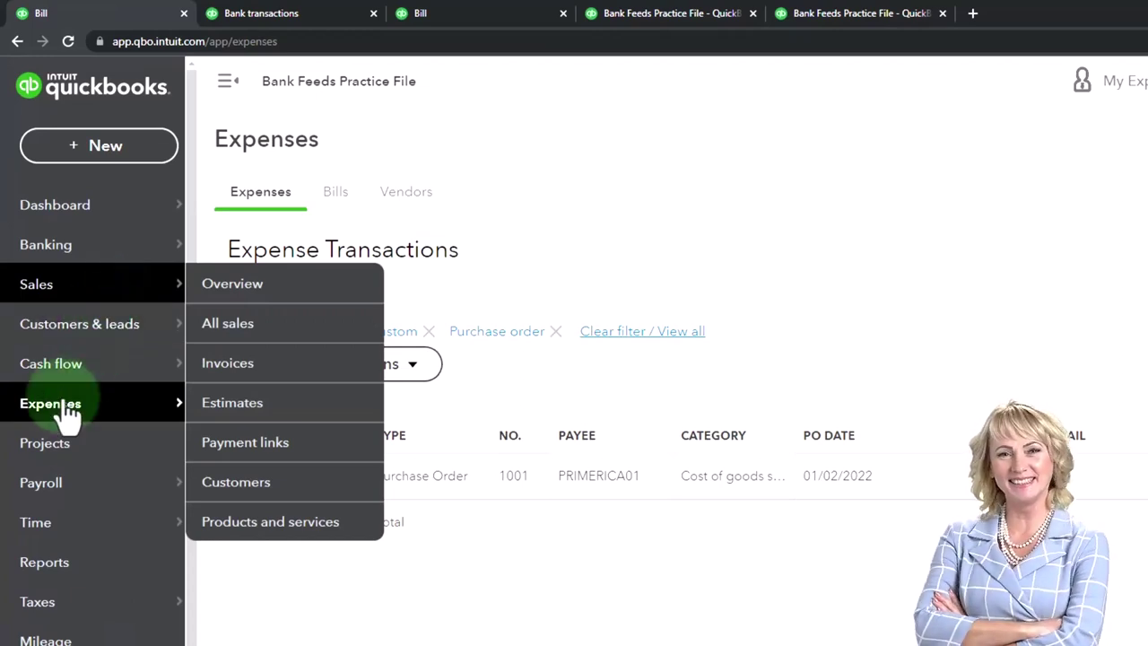
click(65, 415)
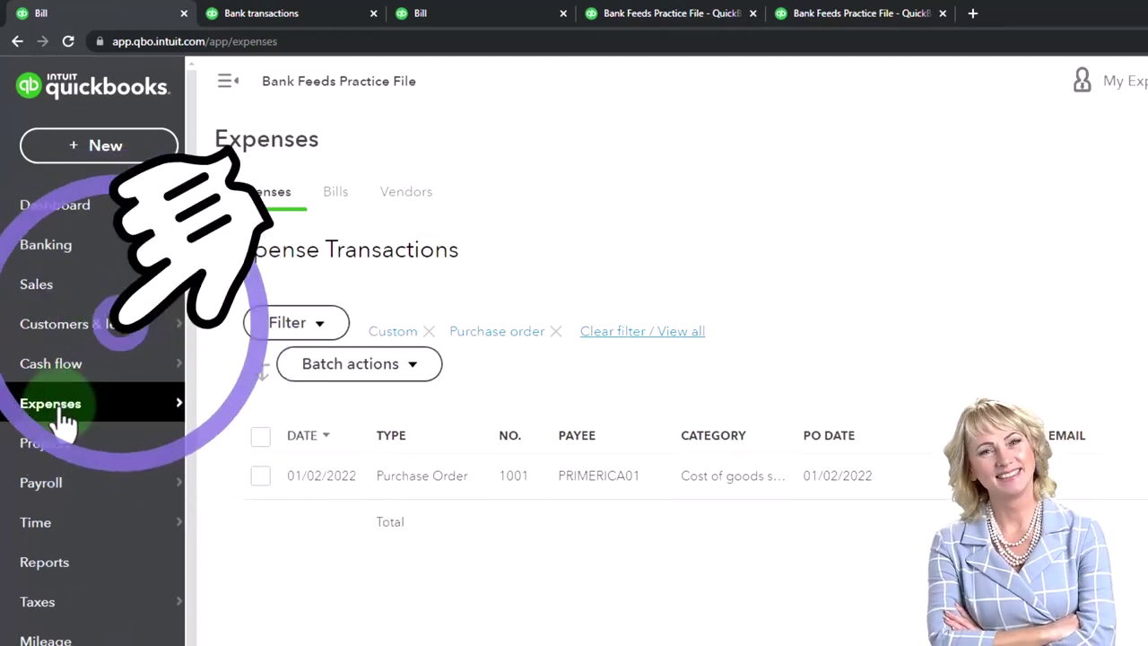
click(408, 205)
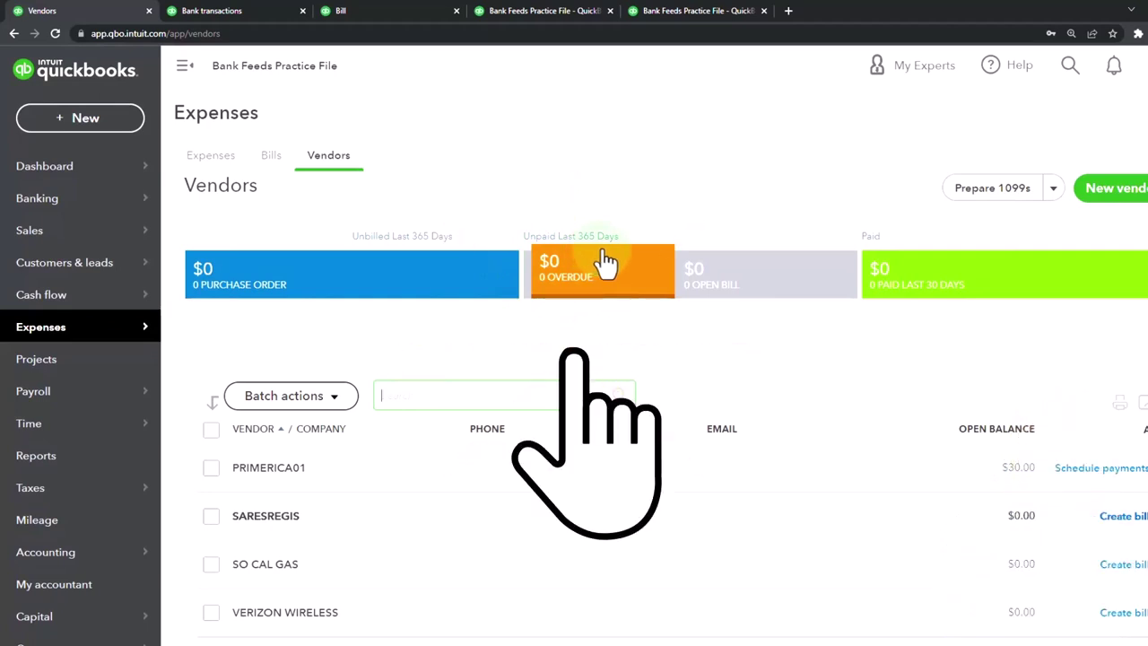
click(280, 467)
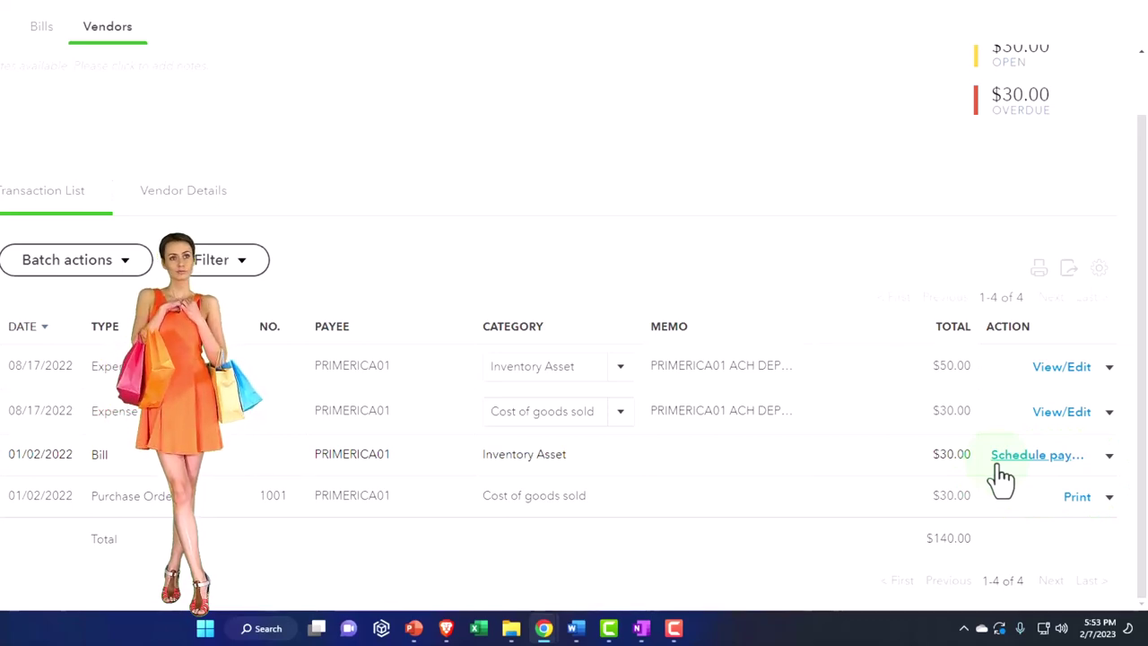
click(137, 457)
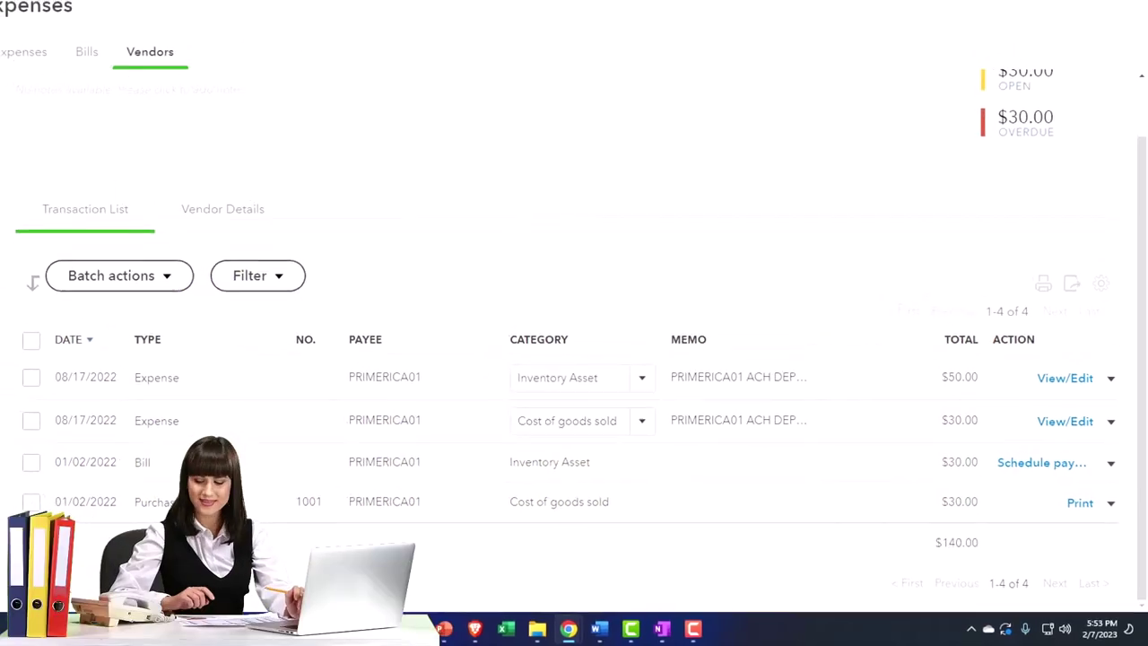
- Find matches for the $30.00 PRIMERICA01 bank transaction of 10/17/2022, with the search range starting on 01/01/2022
click(179, 9)
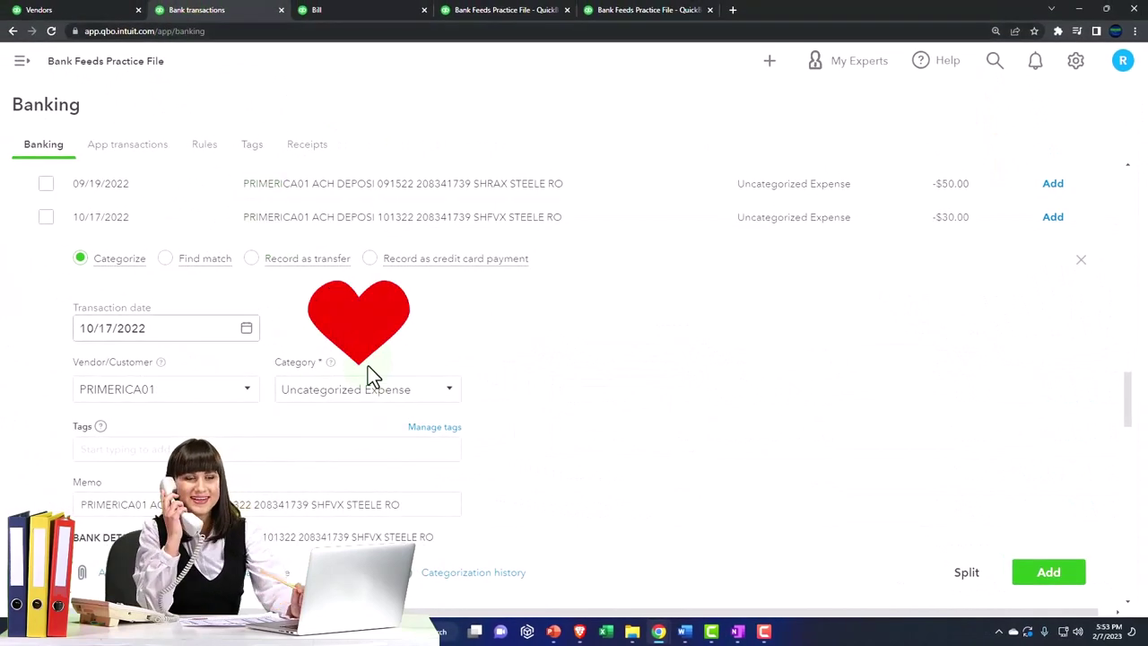
click(302, 231)
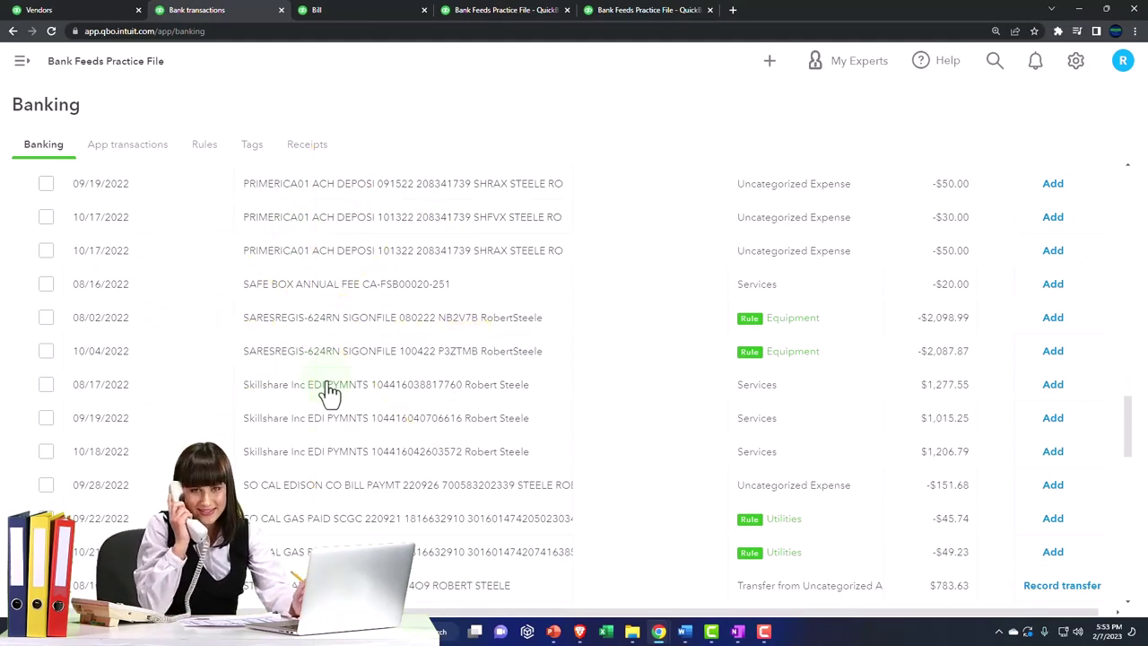
click(314, 230)
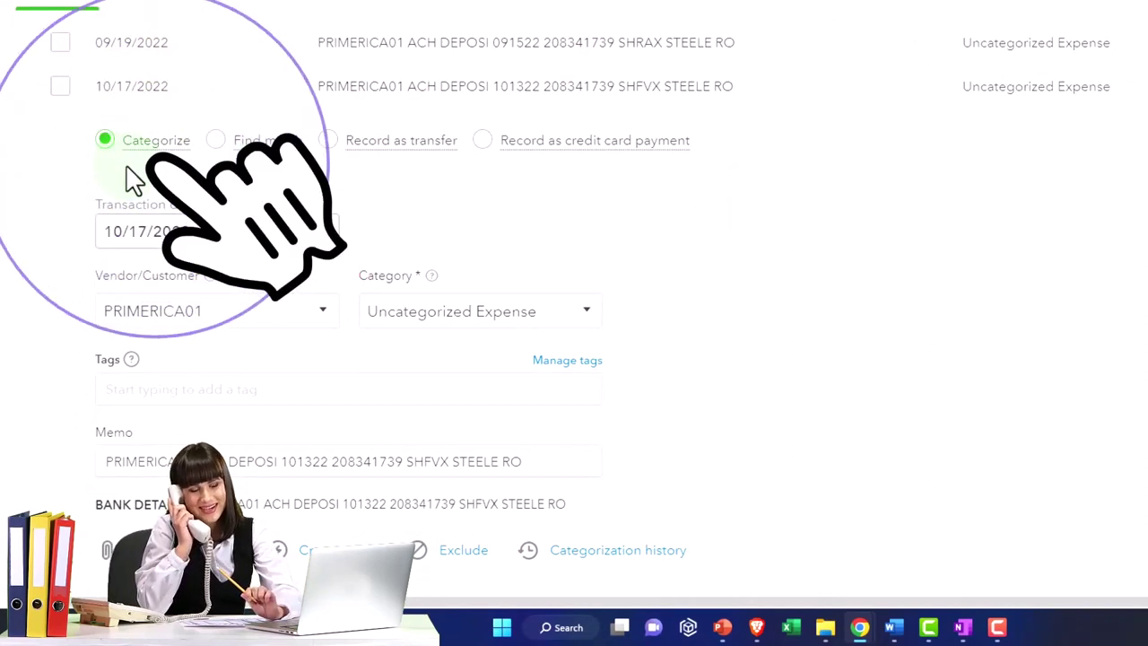
scroll(139, 207, down, 1)
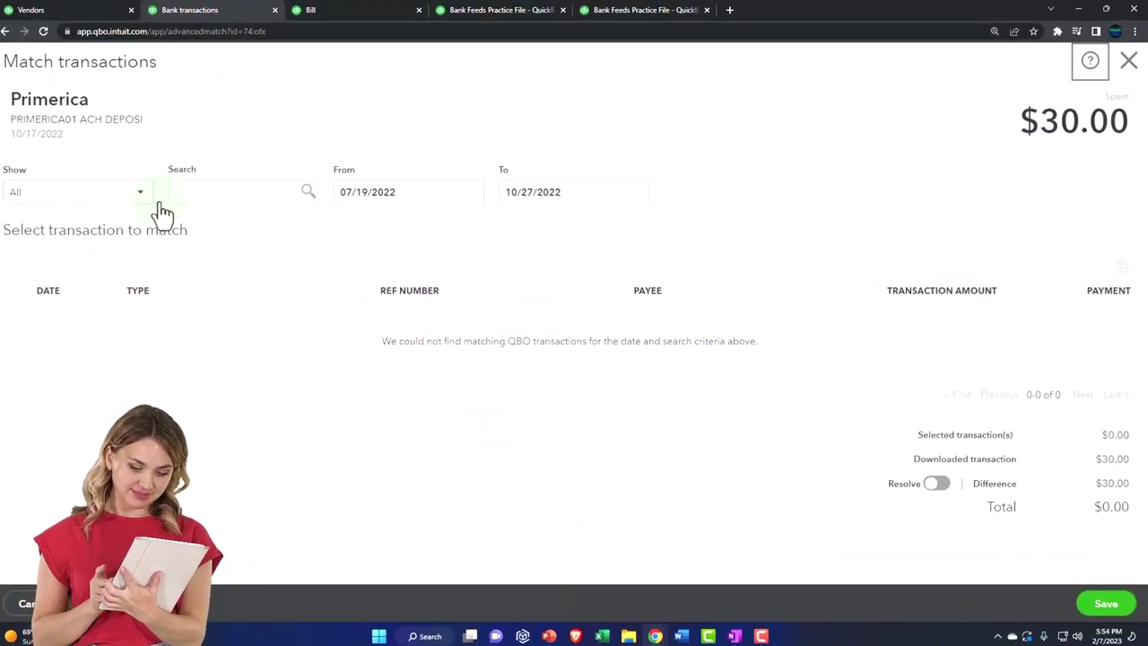
click(408, 194)
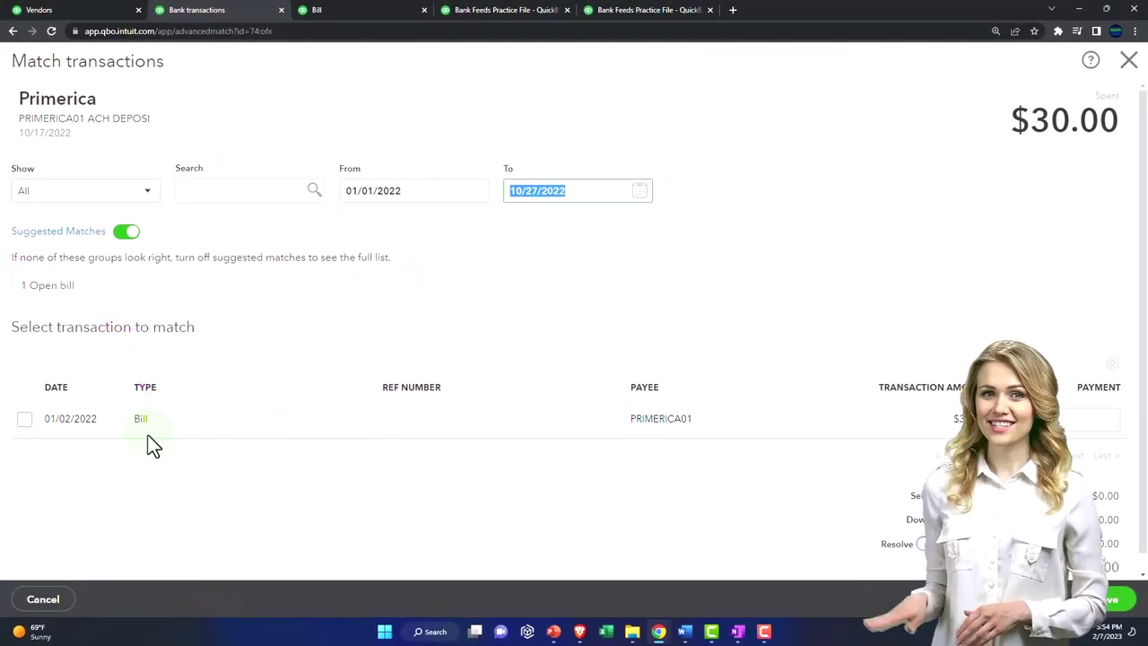
- Match the $30.00 bank transaction to the PRIMERICA01 bill dated 01/02/2022 and save the match
click(26, 421)
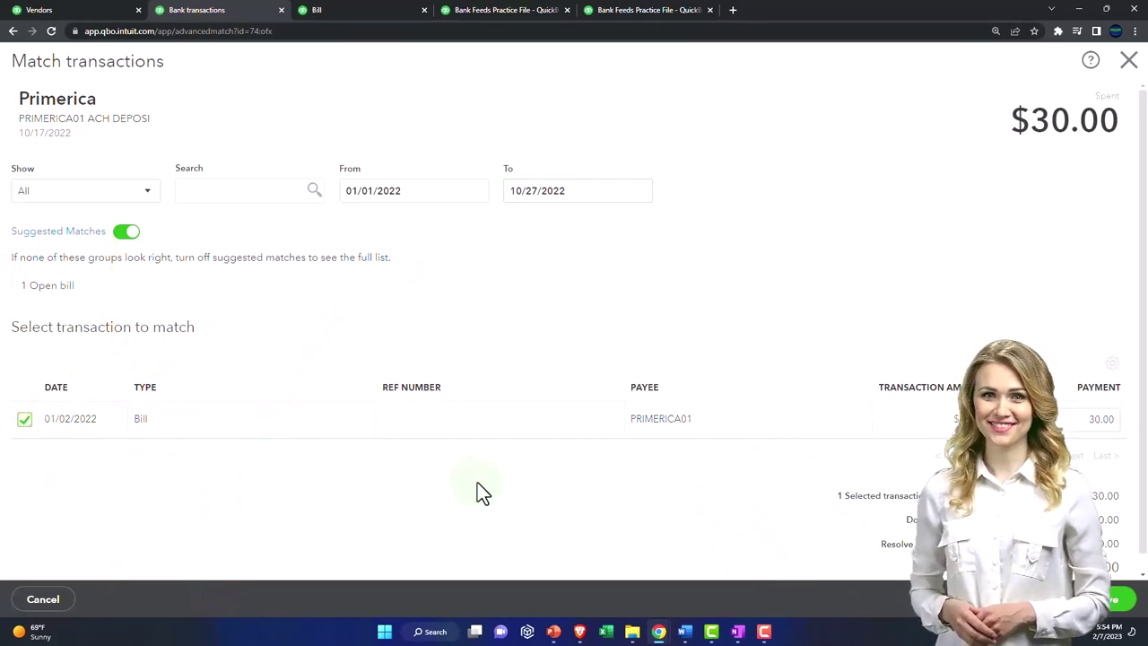
click(737, 631)
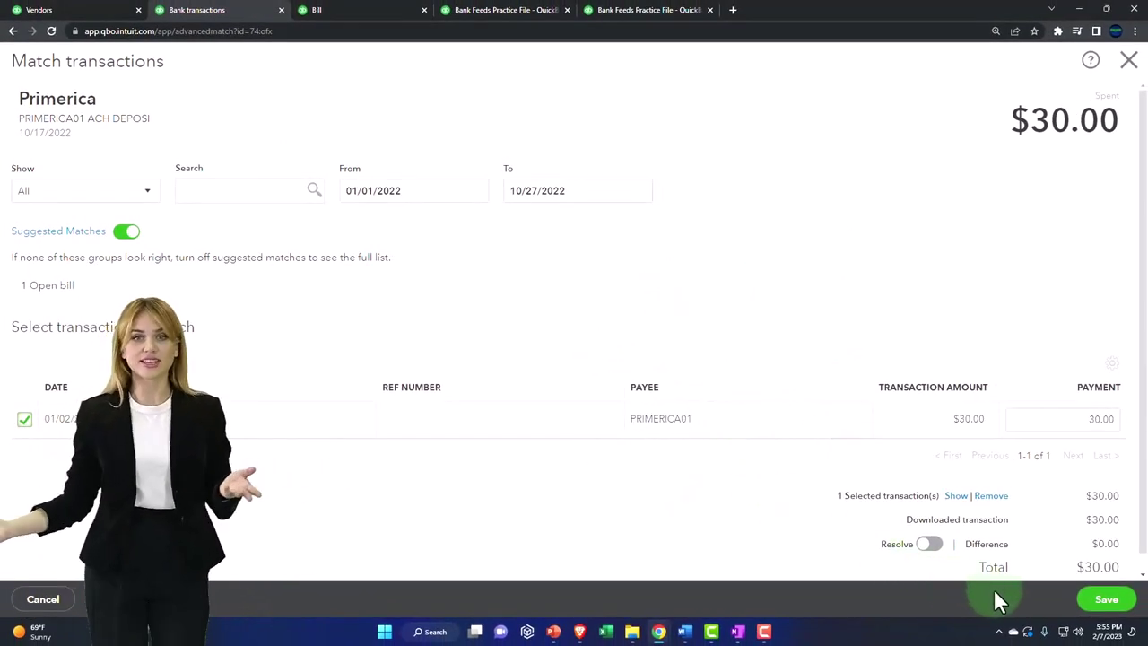
click(1107, 601)
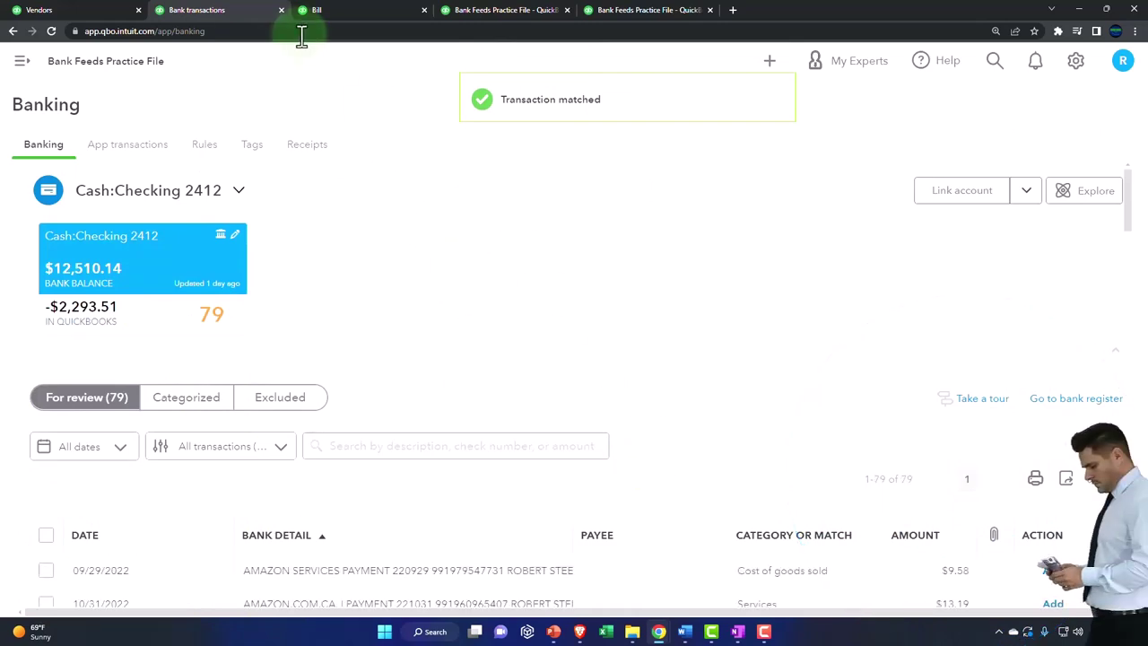
- Rerun the 2022 Balance Sheet and open the transaction report behind the Checking 2412 balance
click(322, 13)
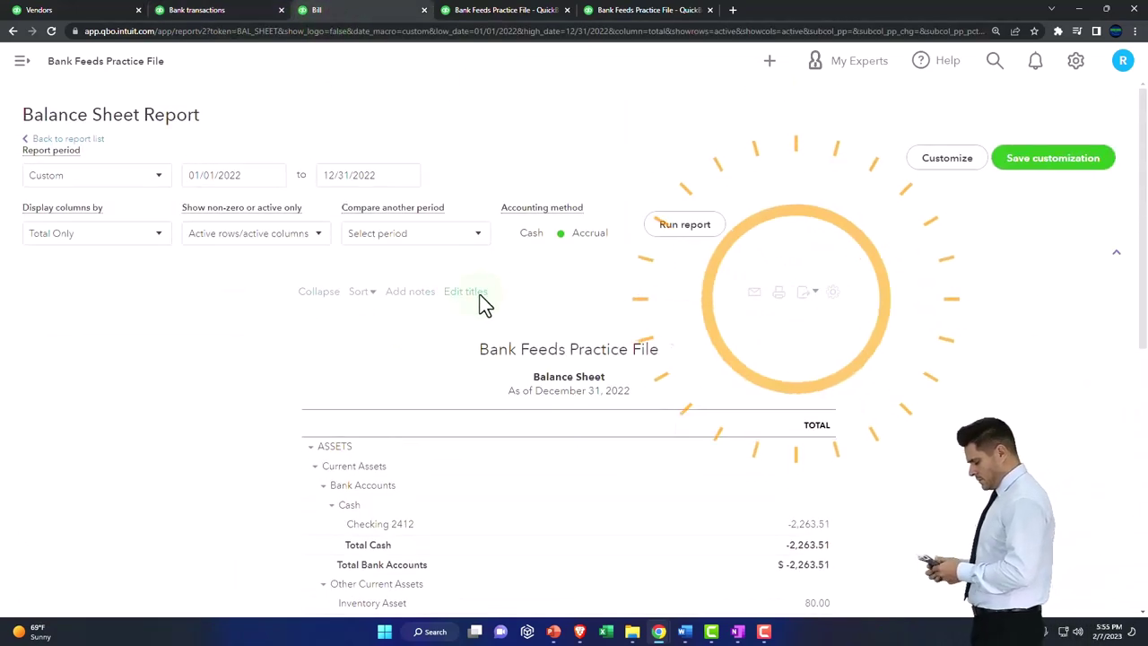
click(675, 231)
scroll(677, 419, down, 3)
key(ctrl+plus)
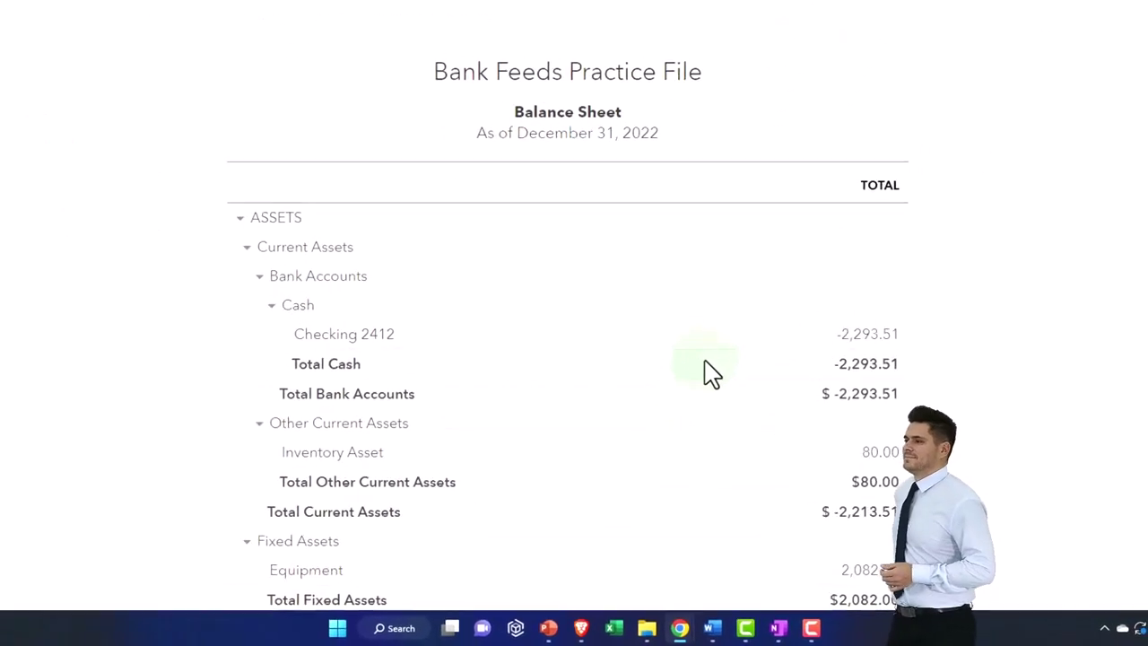
scroll(682, 421, down, 1)
click(865, 171)
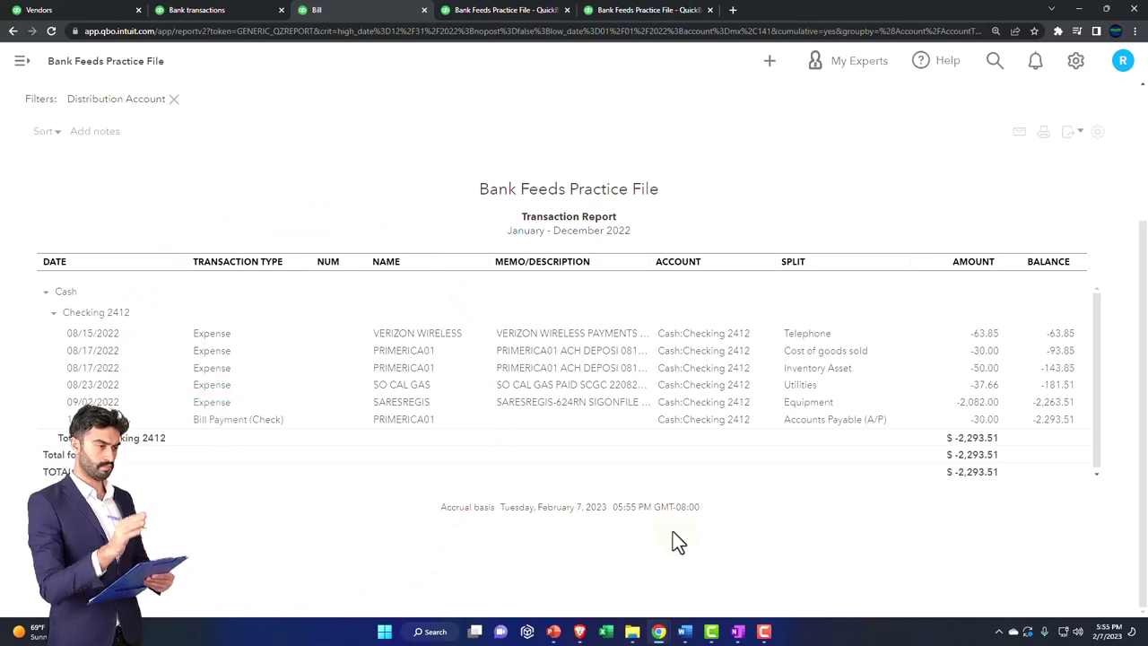
click(738, 633)
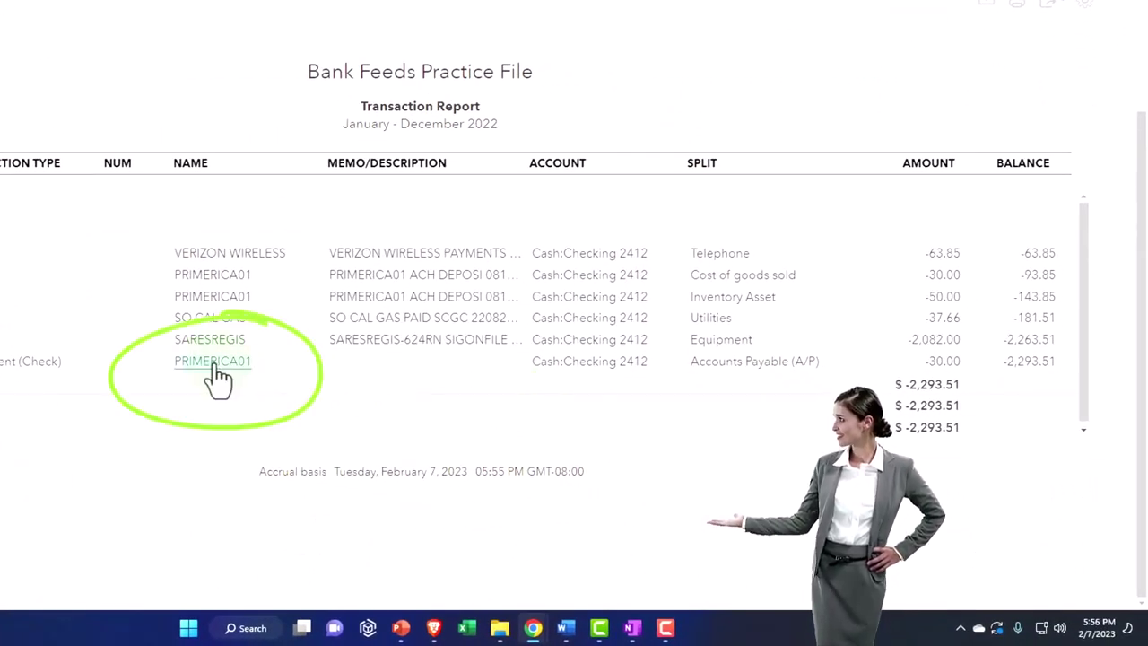
- Open the PRIMERICA01 bill payment from the checking transactions, review the bill it pays, and close it
click(213, 362)
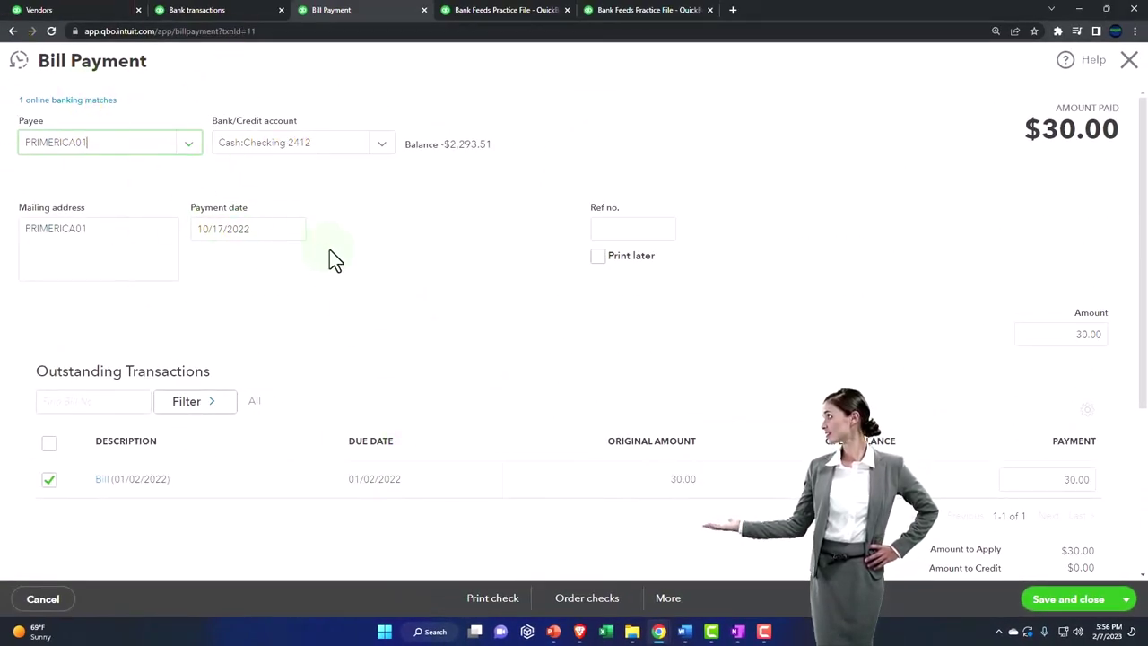
scroll(425, 420, down, 3)
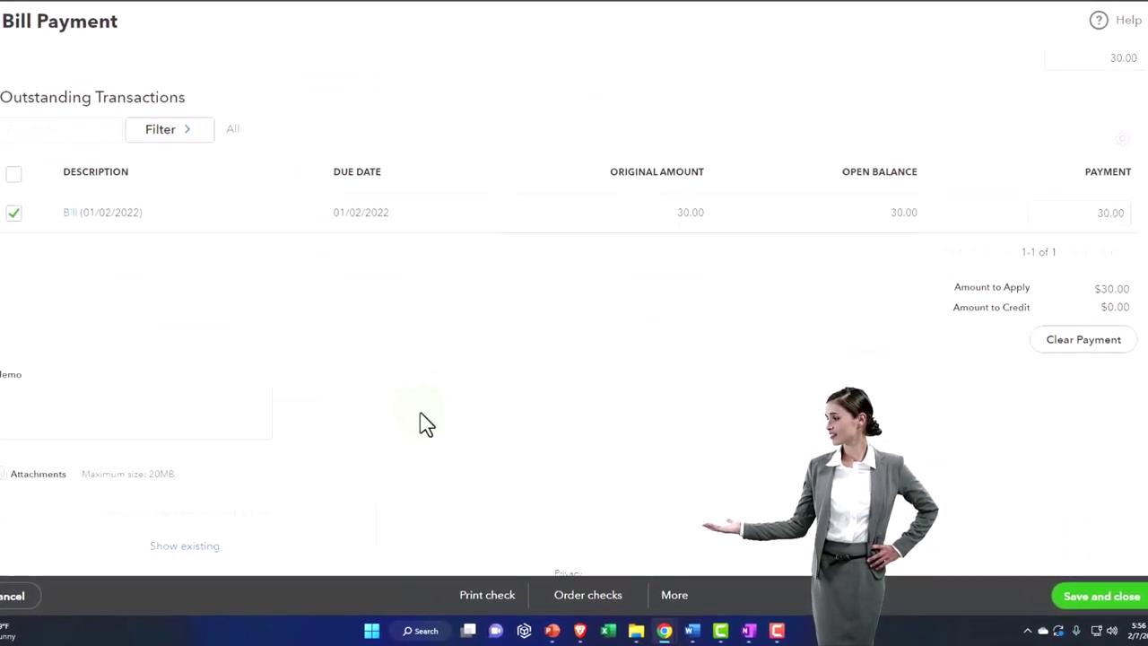
scroll(425, 421, up, 3)
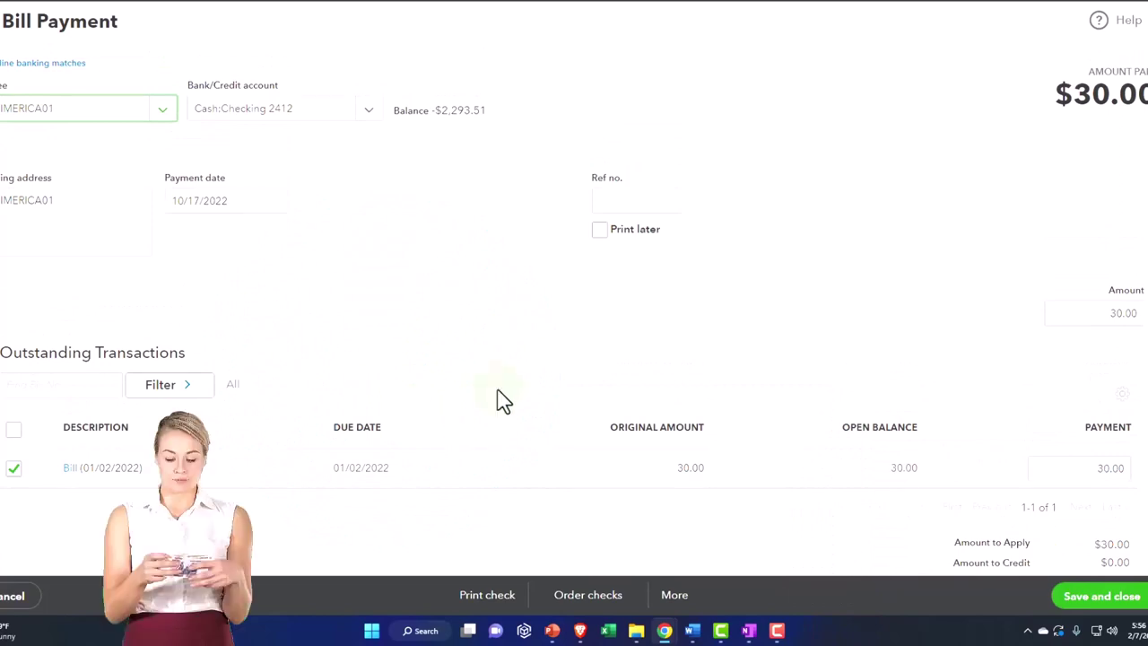
click(1130, 57)
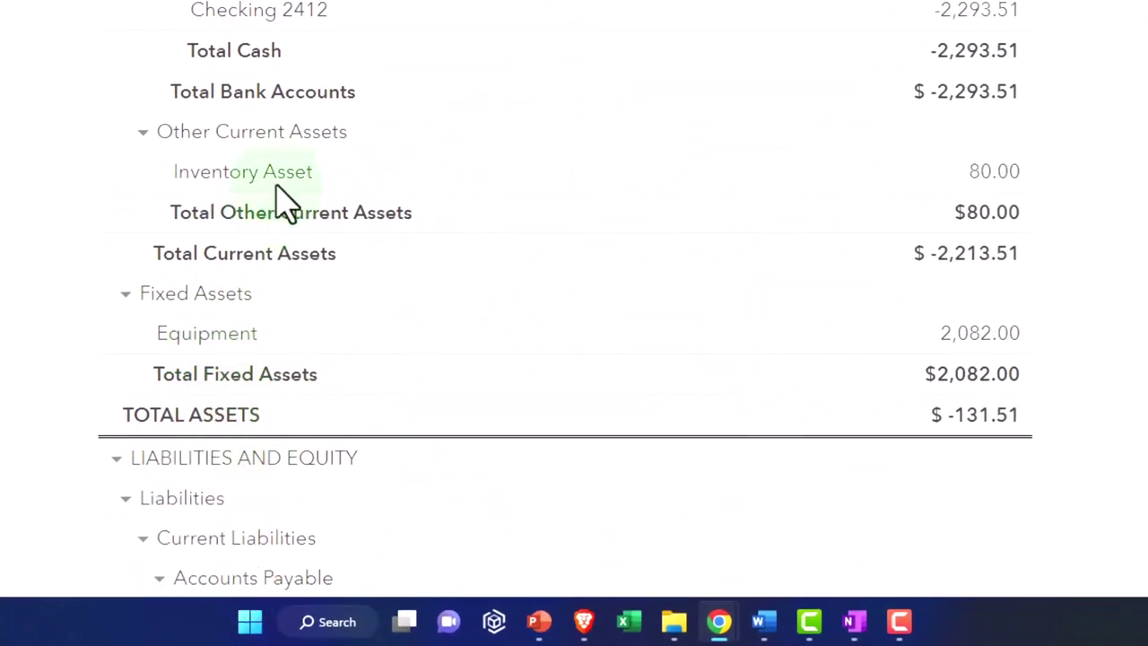
- Open the transaction detail behind Accounts Payable (A/P) on the Balance Sheet and examine the bill and its payment
scroll(285, 215, down, 4)
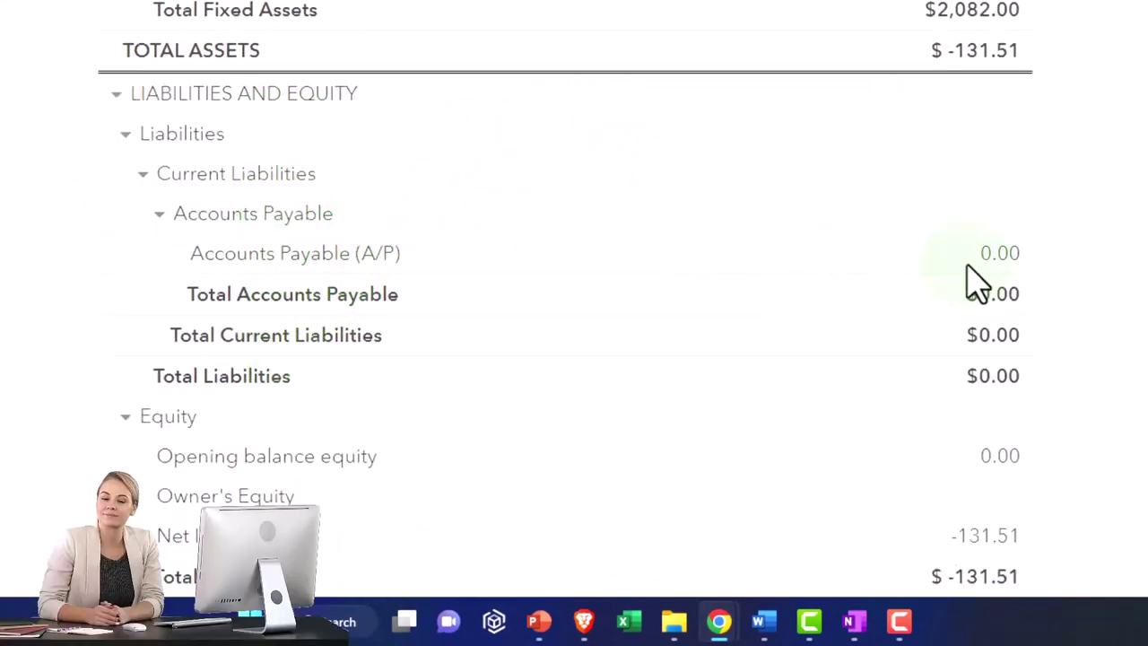
click(995, 257)
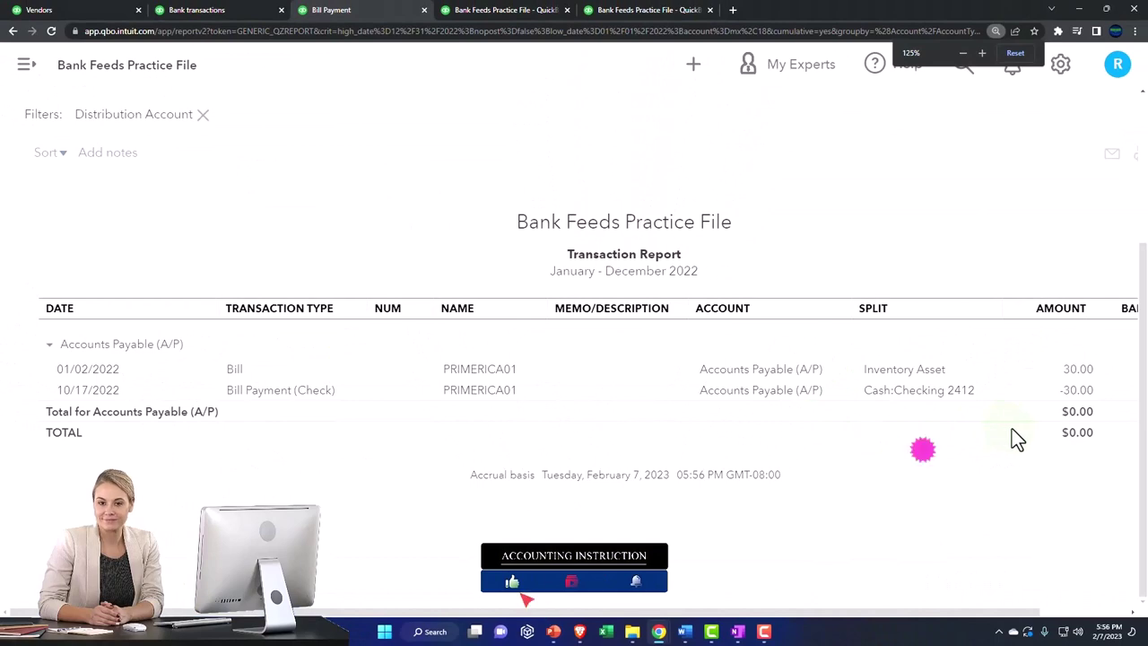
key(ctrl+minus)
key(ctrl+minus)
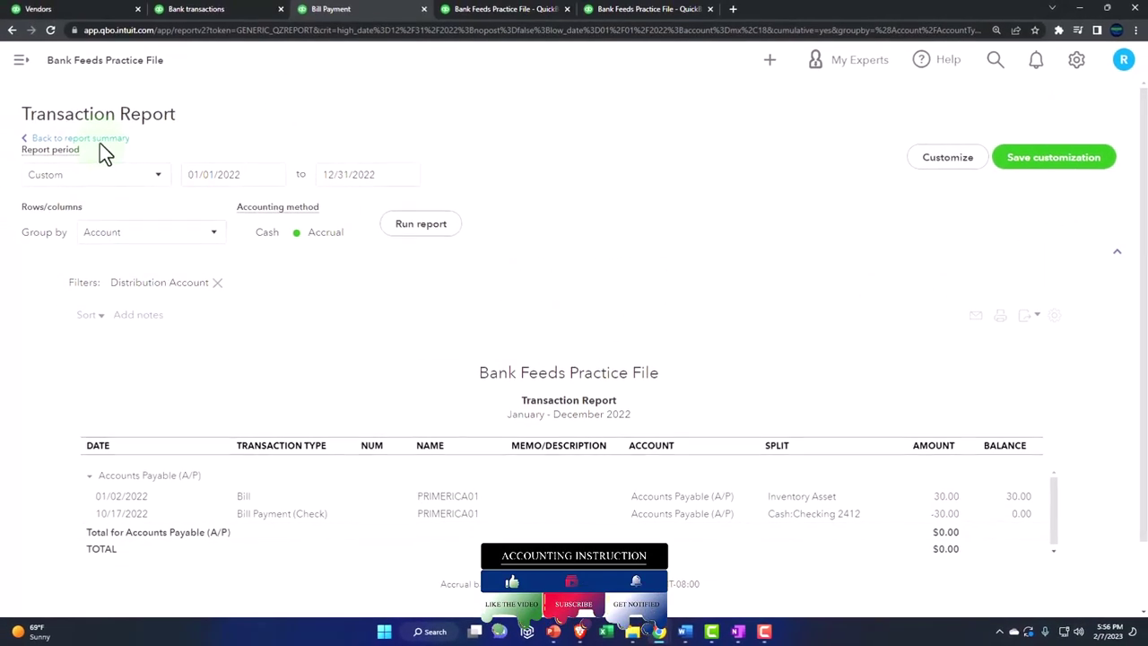
- Return to the Balance Sheet summary and review the assets, liabilities and equity sections
click(105, 149)
scroll(171, 399, down, 6)
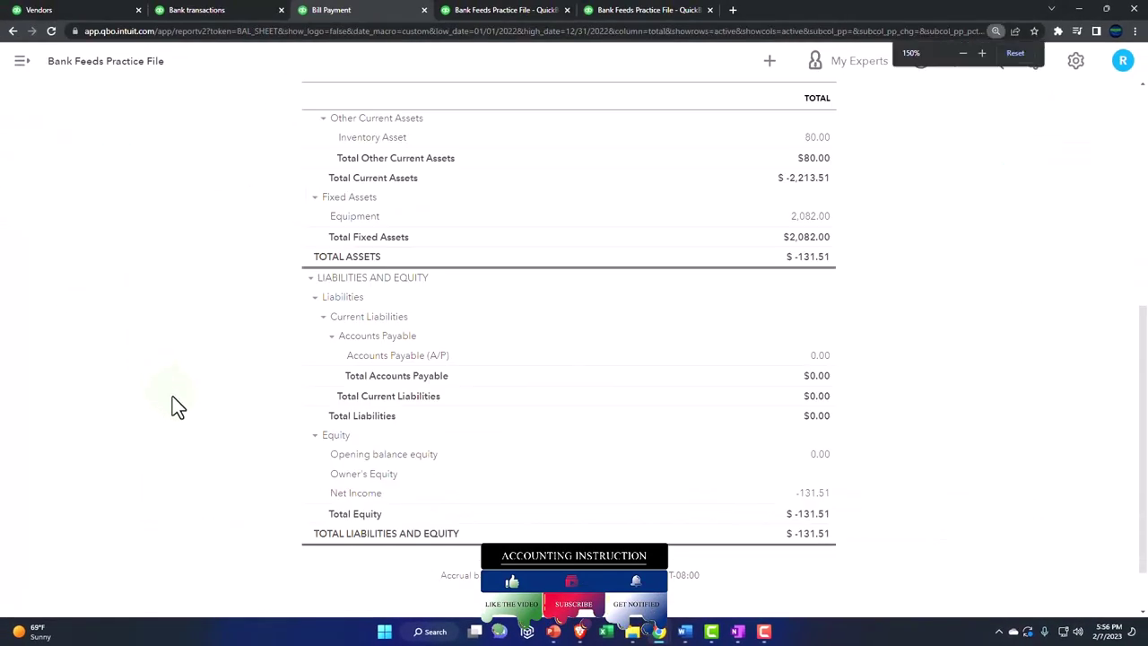
key(ctrl+plus)
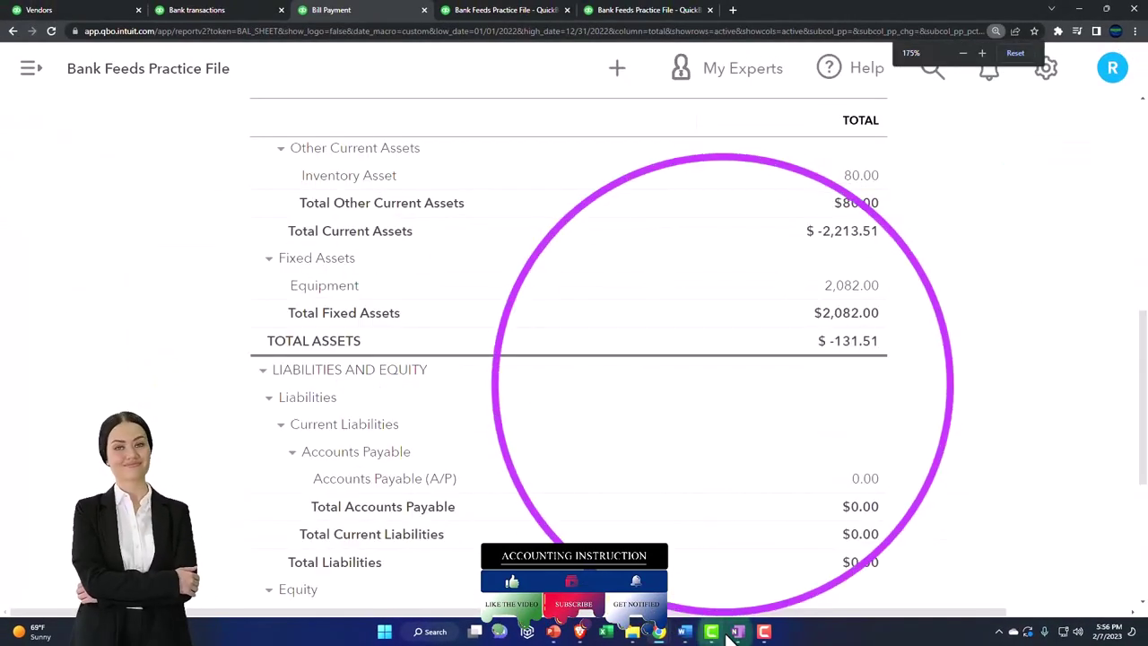
click(735, 631)
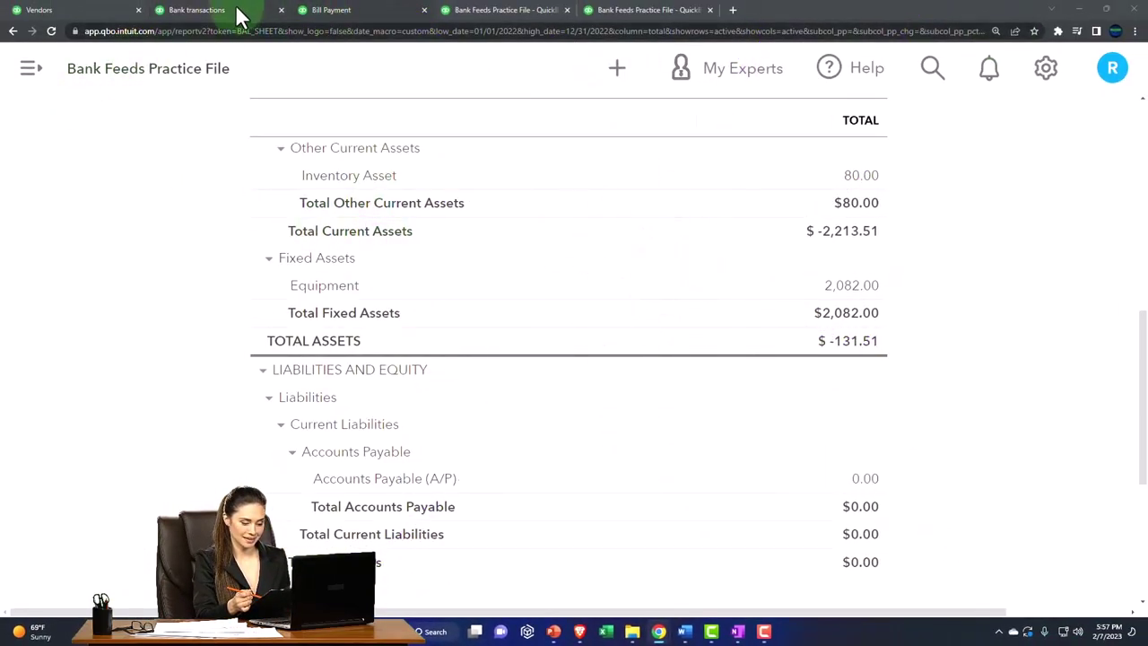
- Create a new invoice for Customer 1 and add the $30.00 billable expense for Inv Item 1 dated Jan 2, 2022
click(77, 11)
click(125, 144)
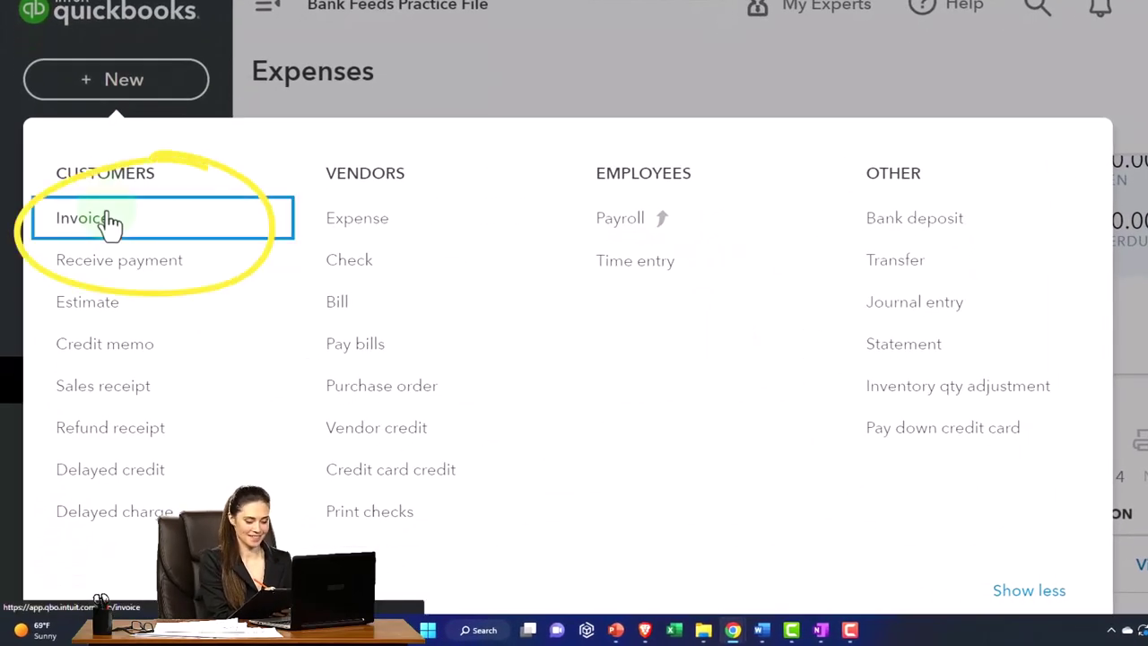
click(85, 218)
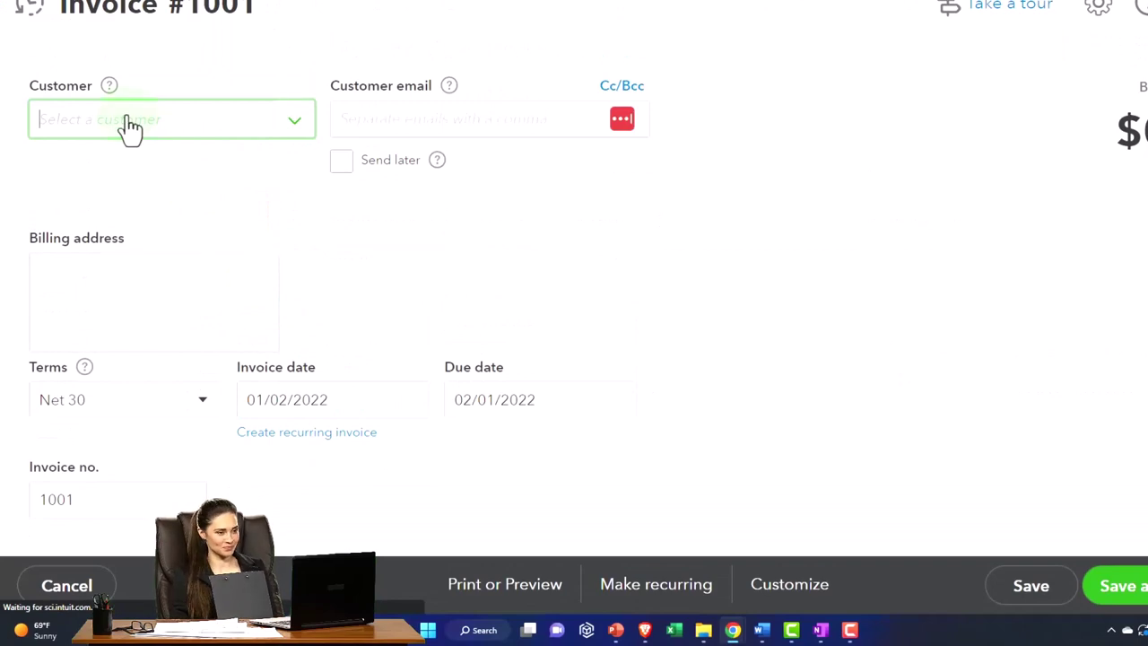
click(128, 235)
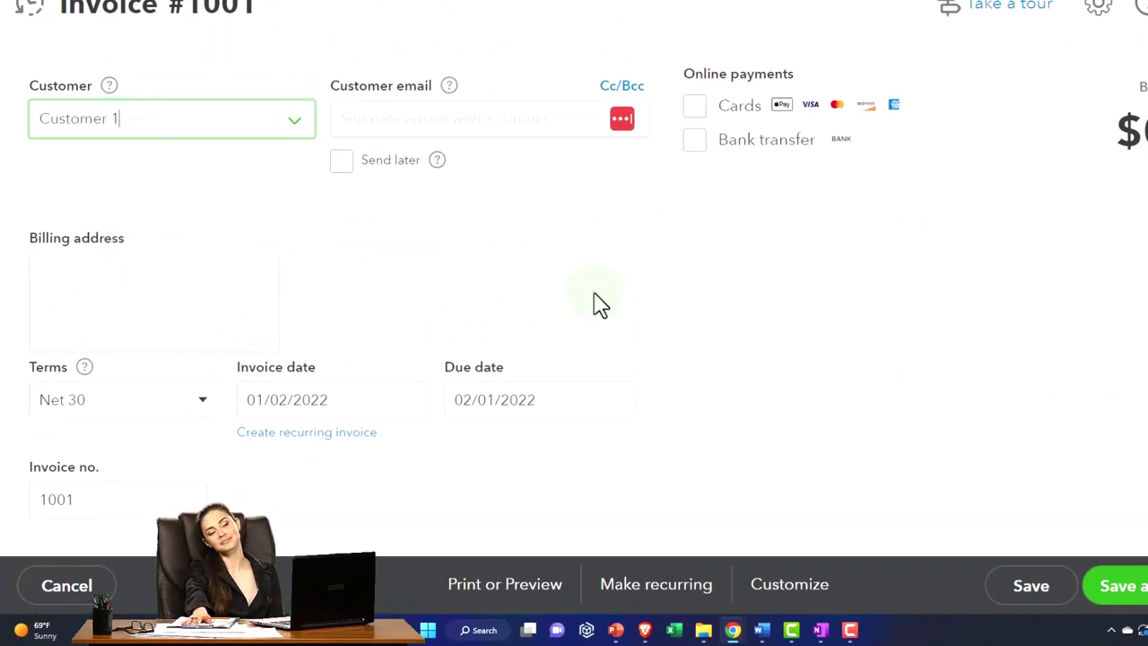
key(ctrl+minus)
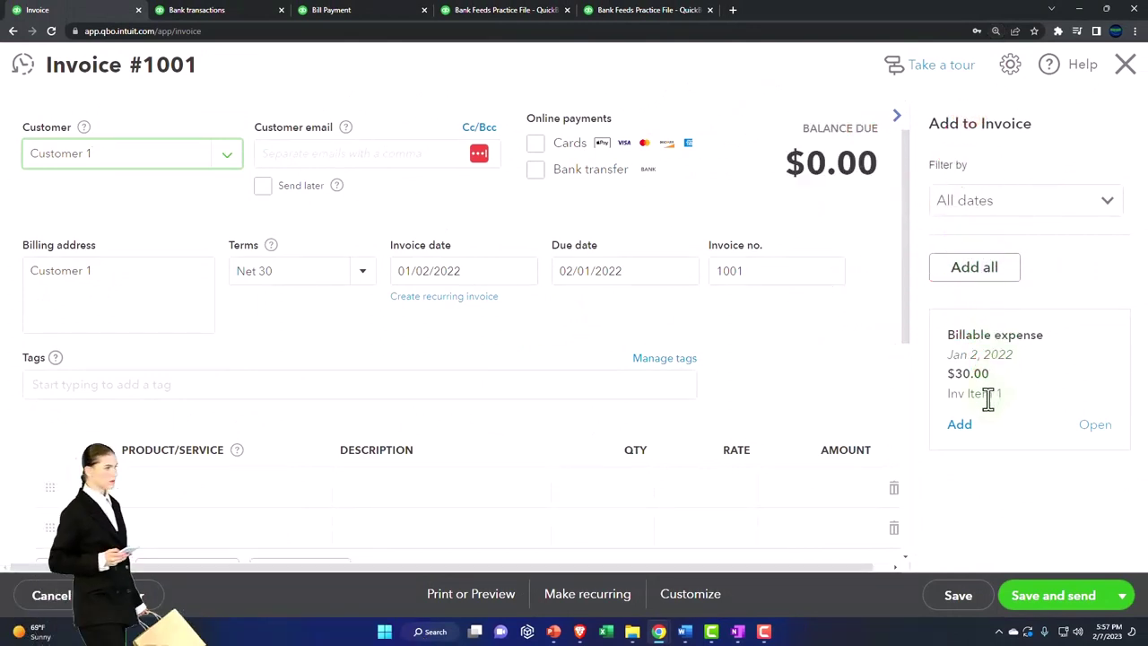
click(964, 425)
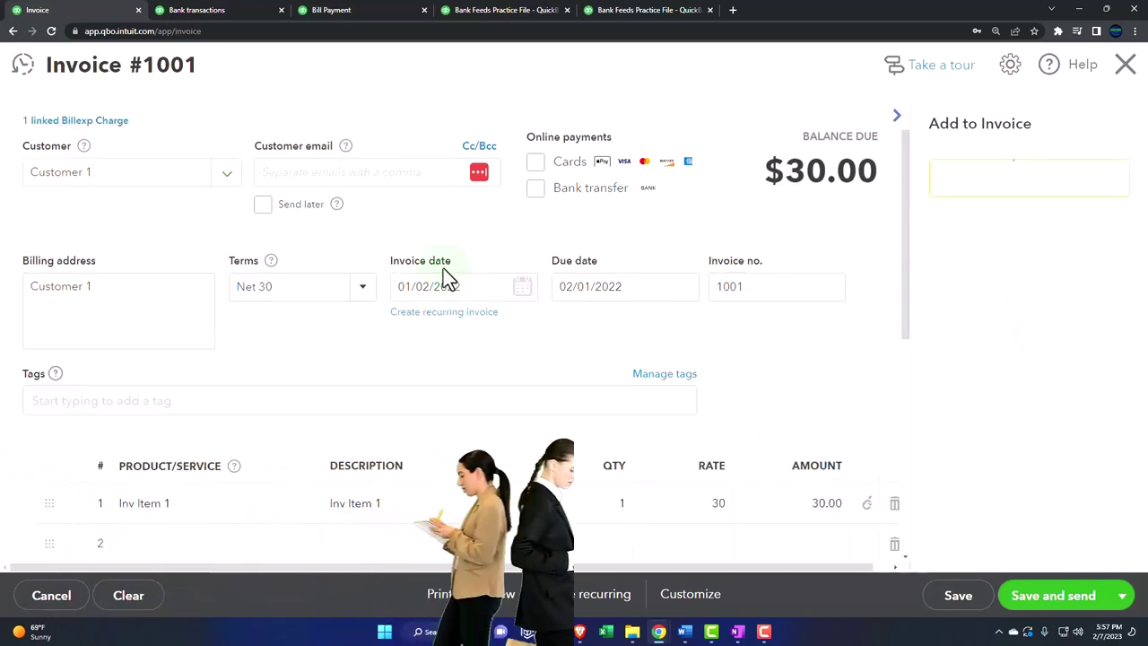
- Confirm Customer 1 as the invoice's customer and set the invoice date to 10/01/2022
click(146, 184)
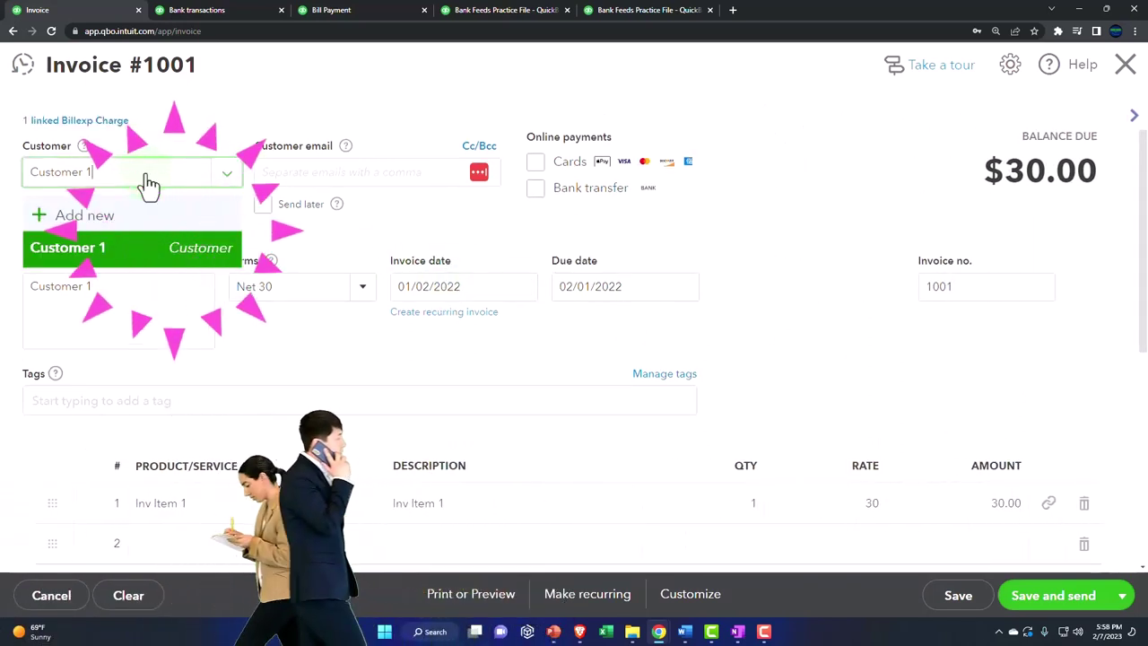
click(148, 184)
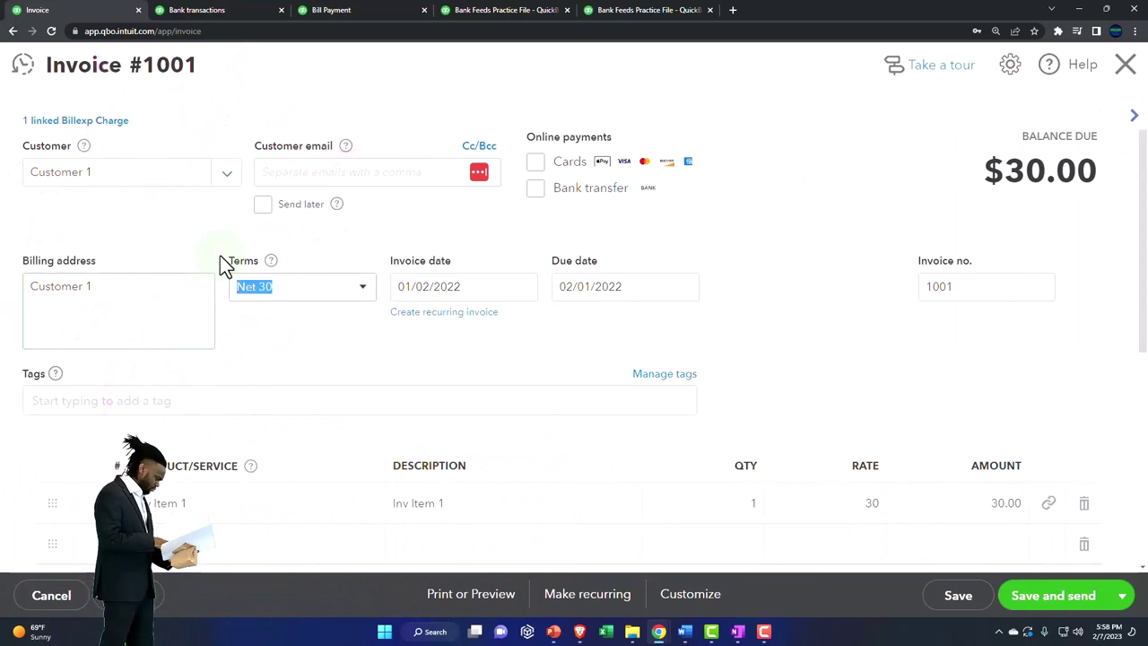
click(464, 291)
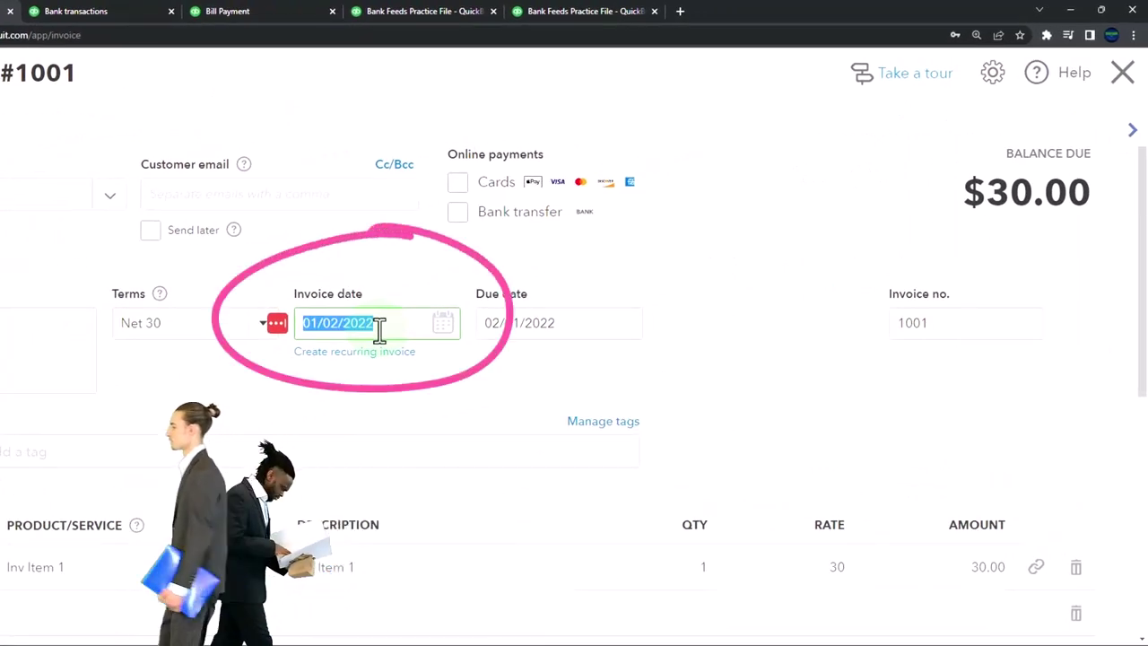
text(1)
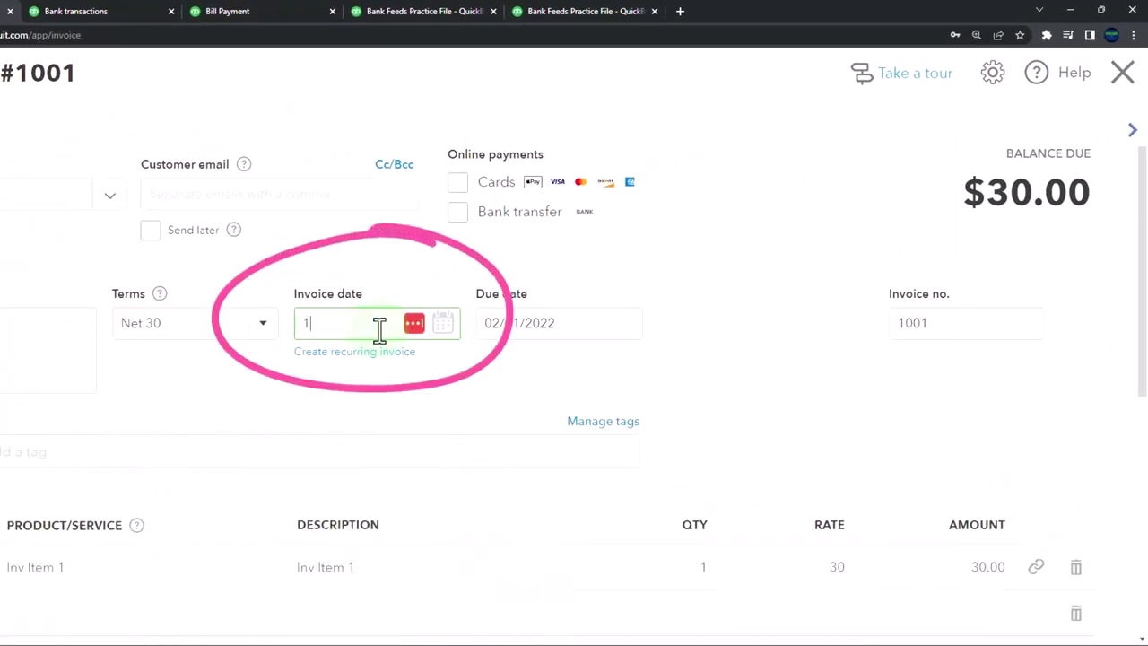
text(001)
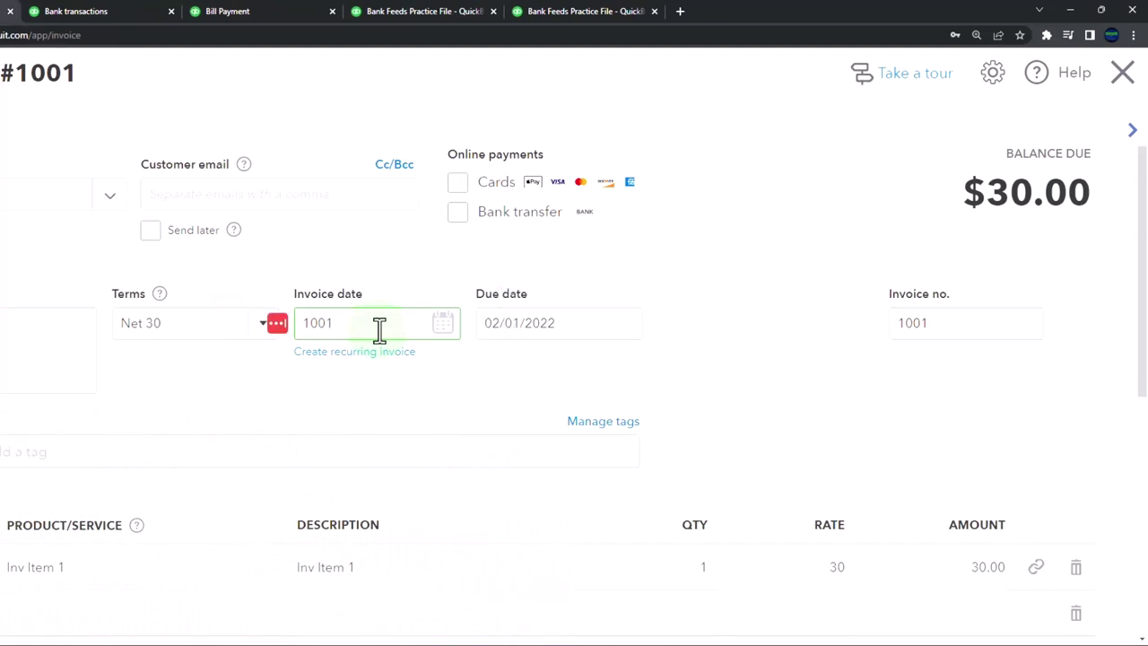
text(22)
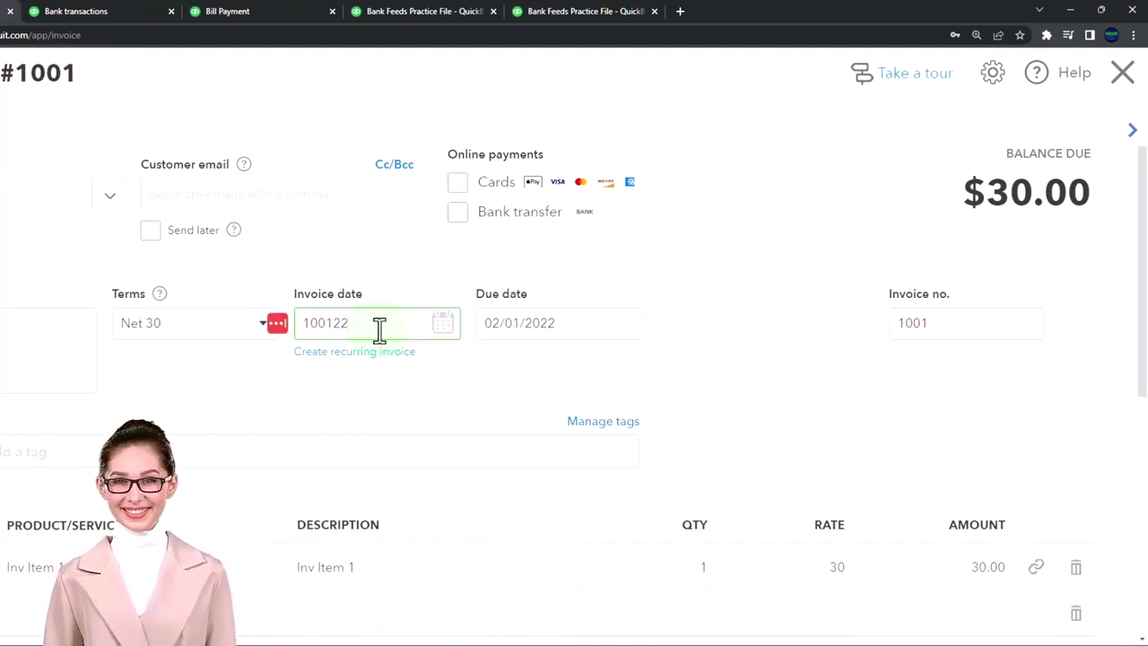
key(Tab)
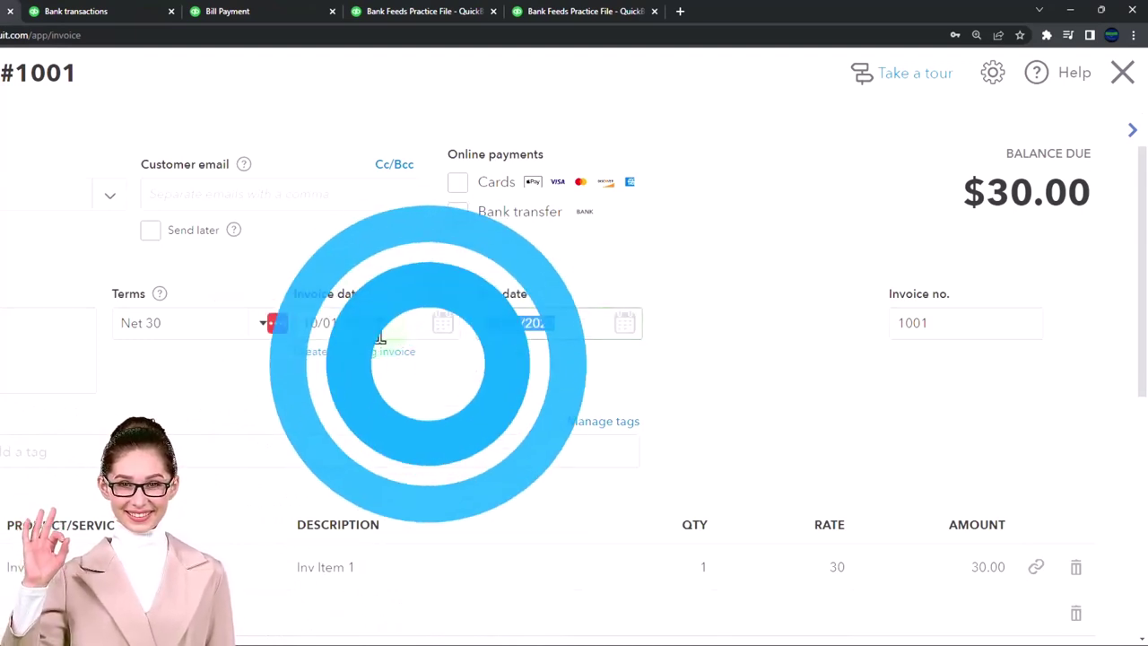
key(Tab)
key(Tab)
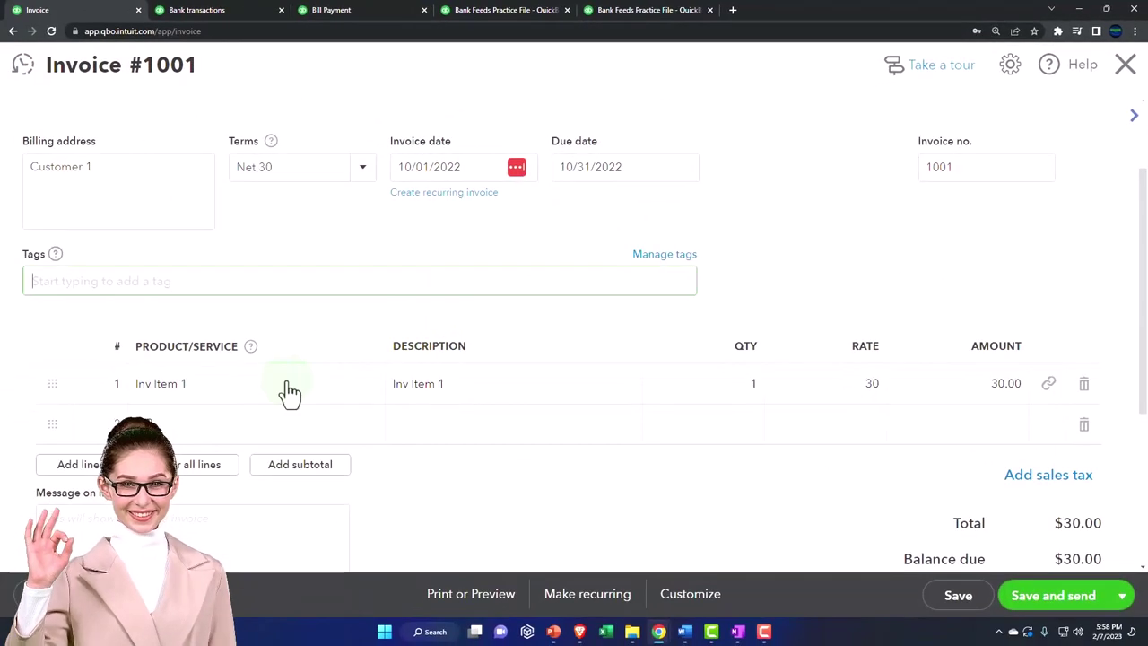
- Add a second invoice line for Inv Item 1 to check the item's default sales rate
click(871, 403)
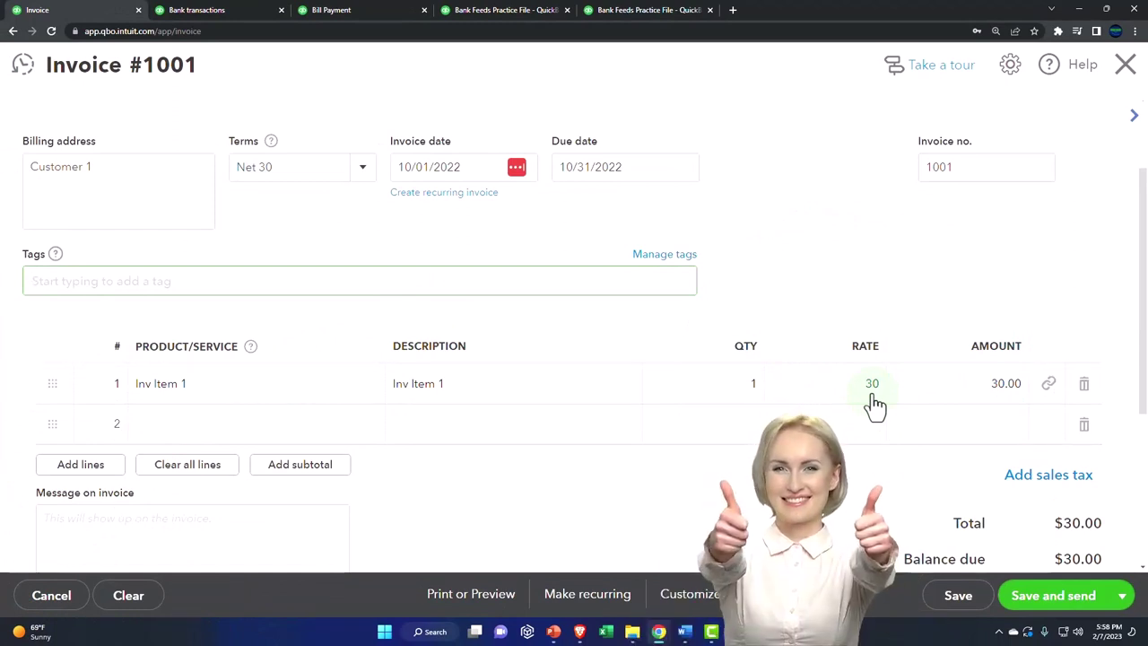
click(233, 428)
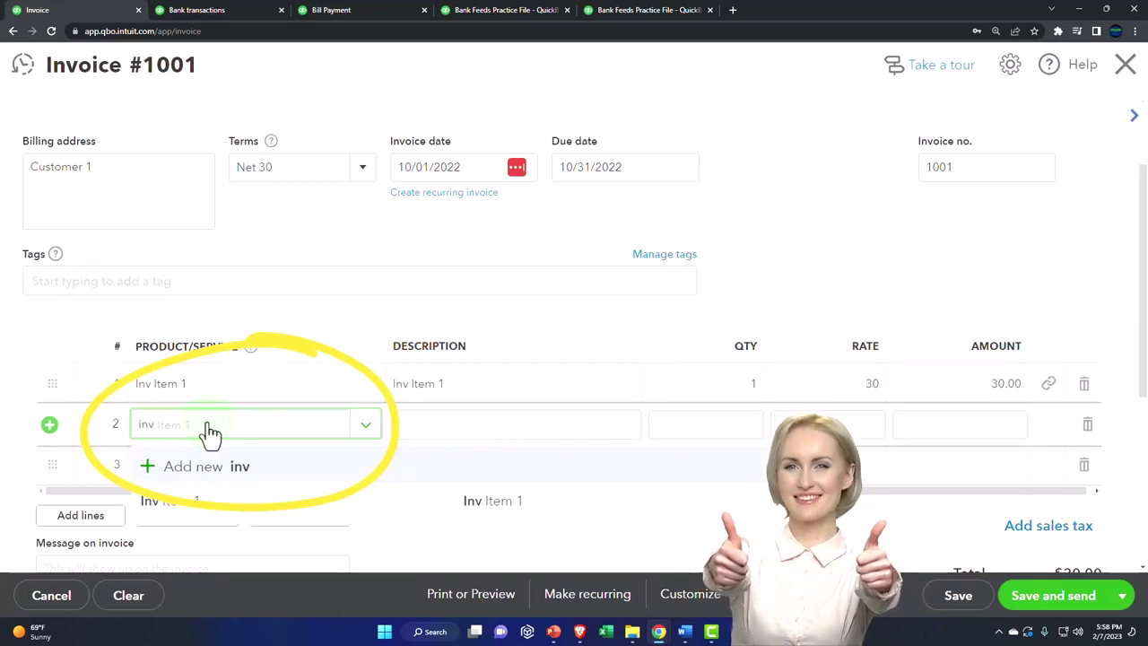
key(Down)
key(Down)
key(Tab)
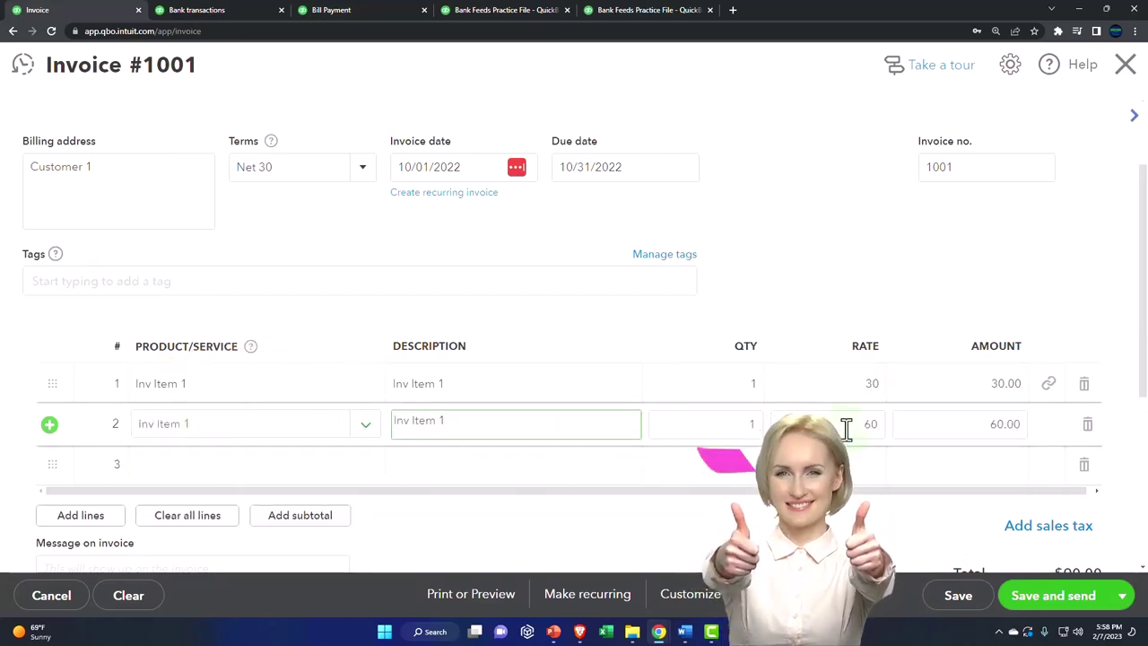
- Set the rate of the linked Inv Item 1 line to 60 and delete the duplicate second line
click(864, 394)
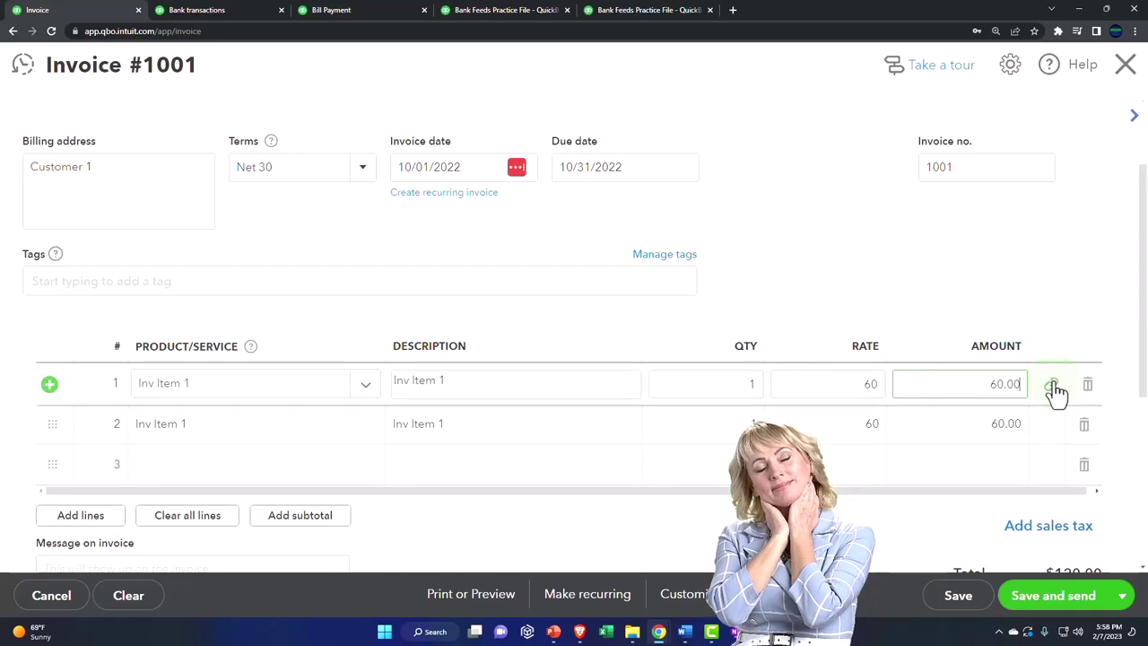
click(1084, 425)
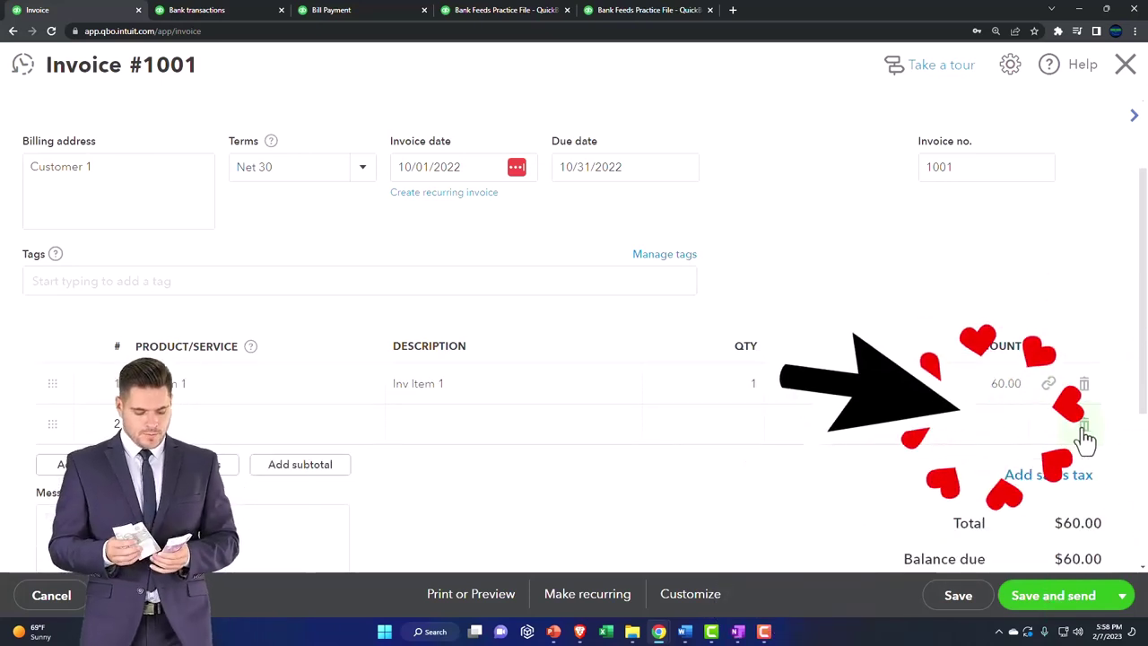
scroll(705, 484, down, 2)
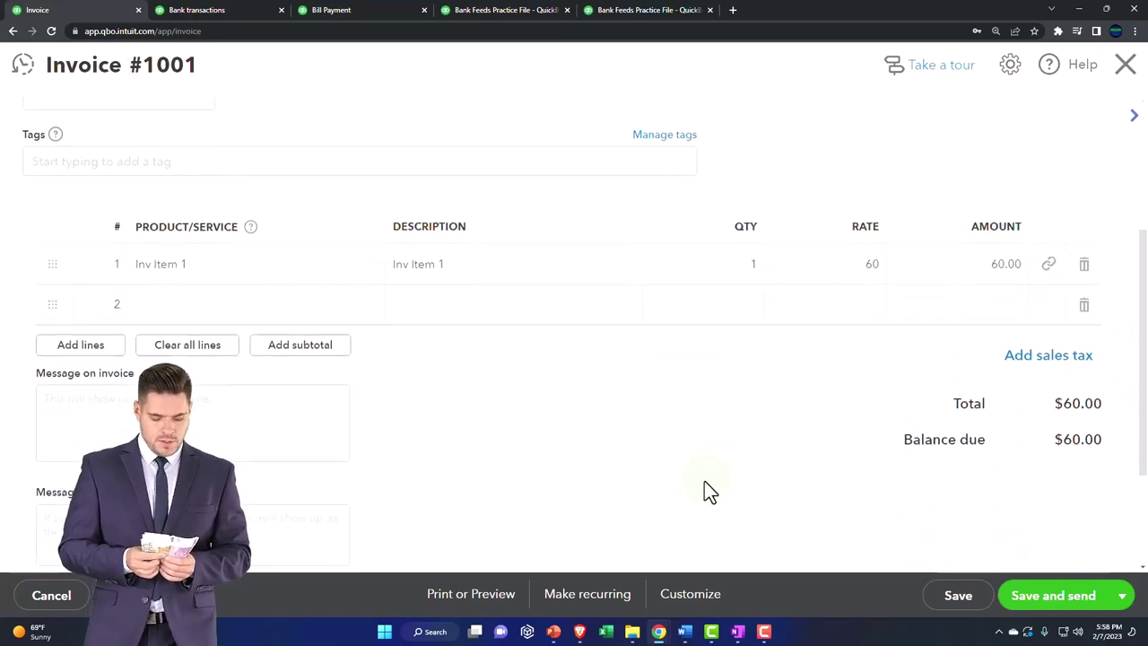
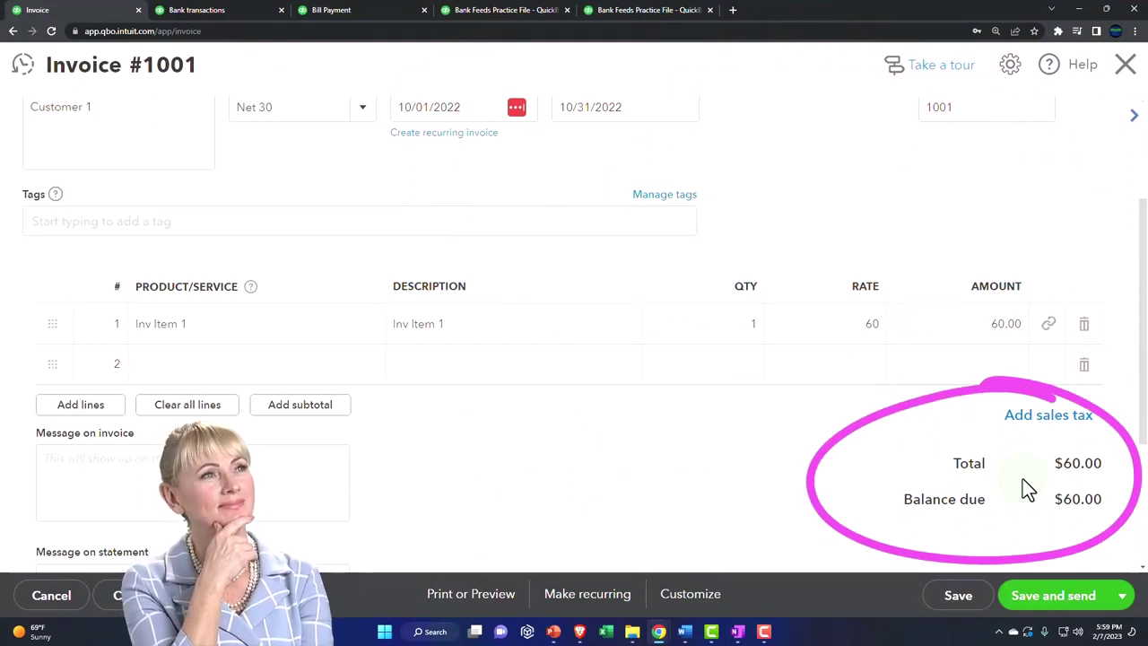
- Review the customer, date and item line of the invoice, then save and close it
scroll(1019, 478, up, 2)
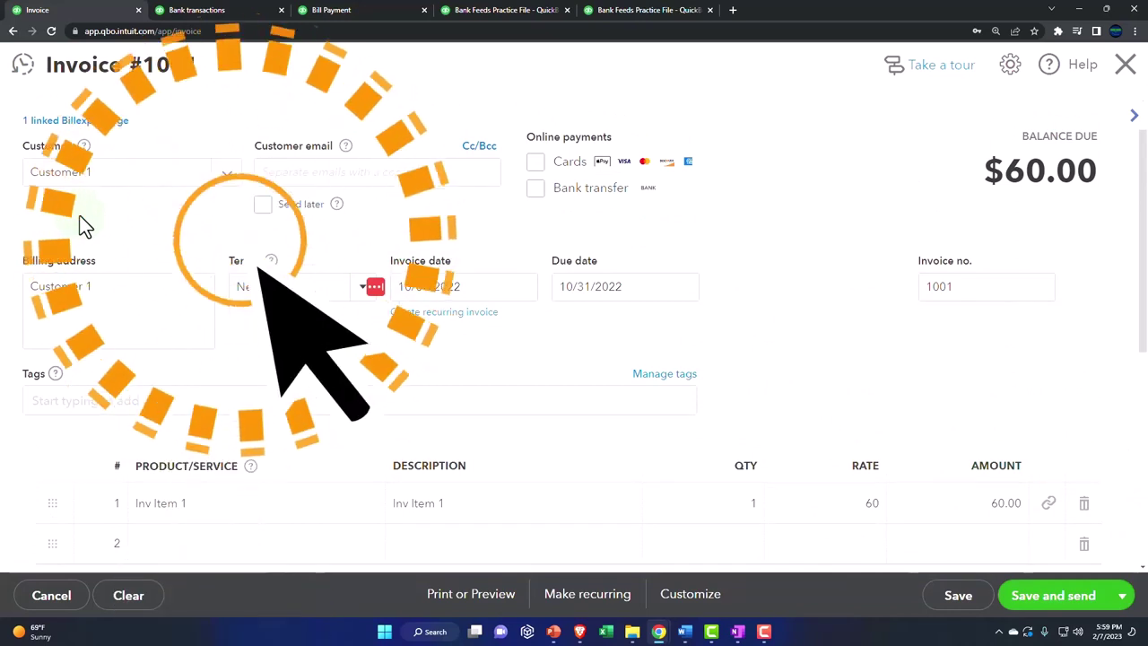
scroll(85, 225, down, 1)
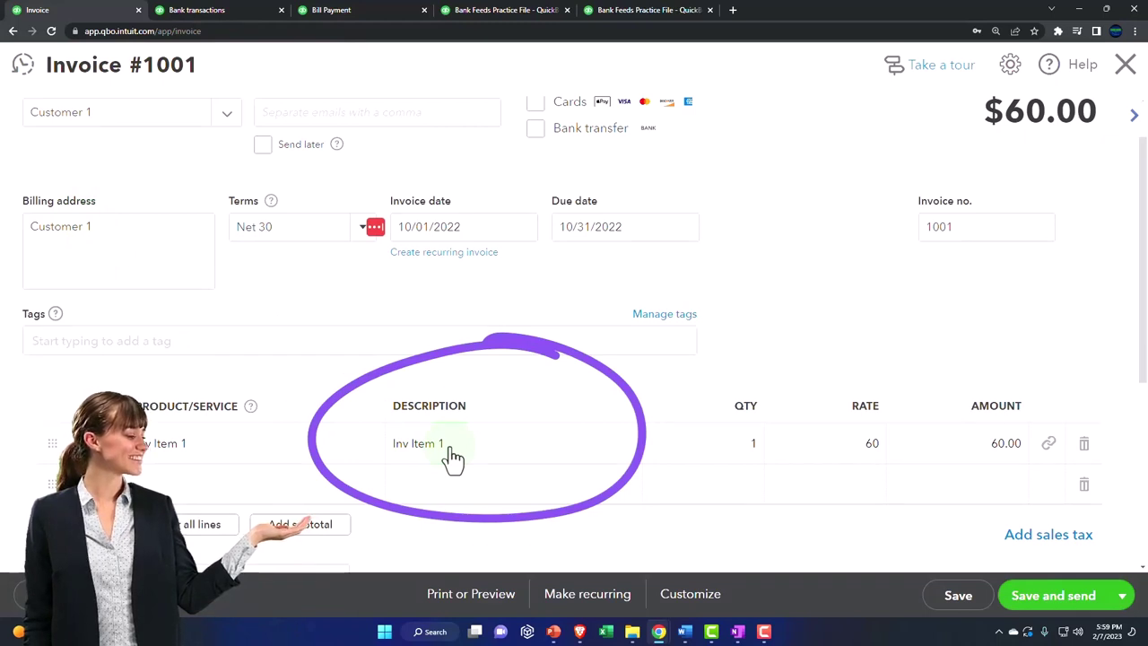
scroll(455, 459, down, 1)
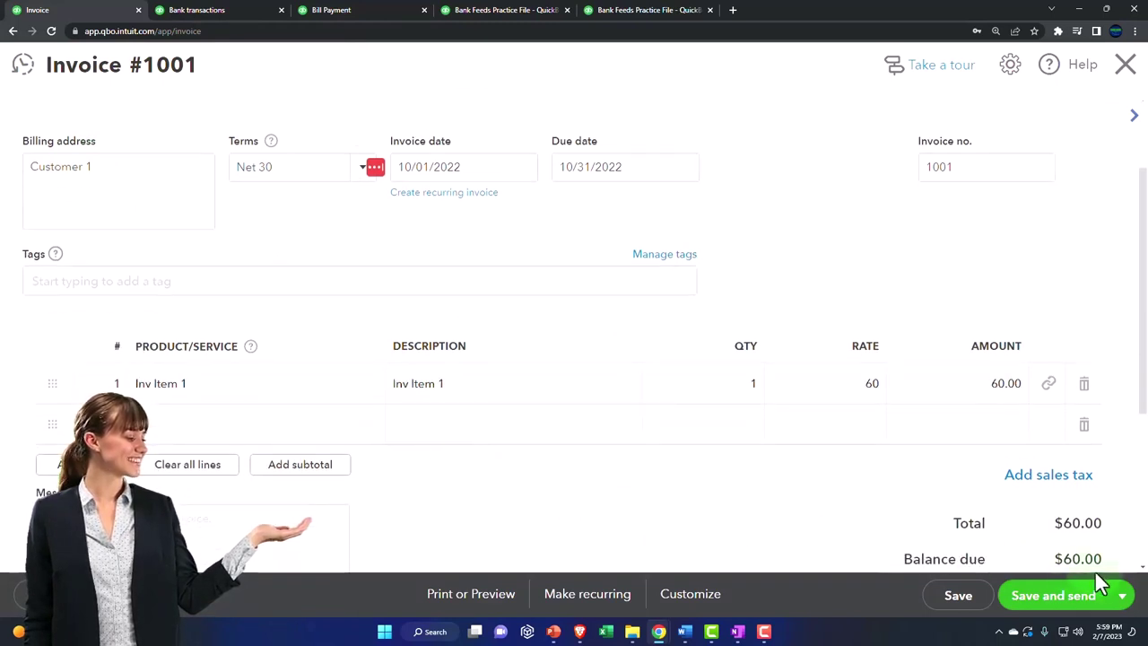
click(1122, 597)
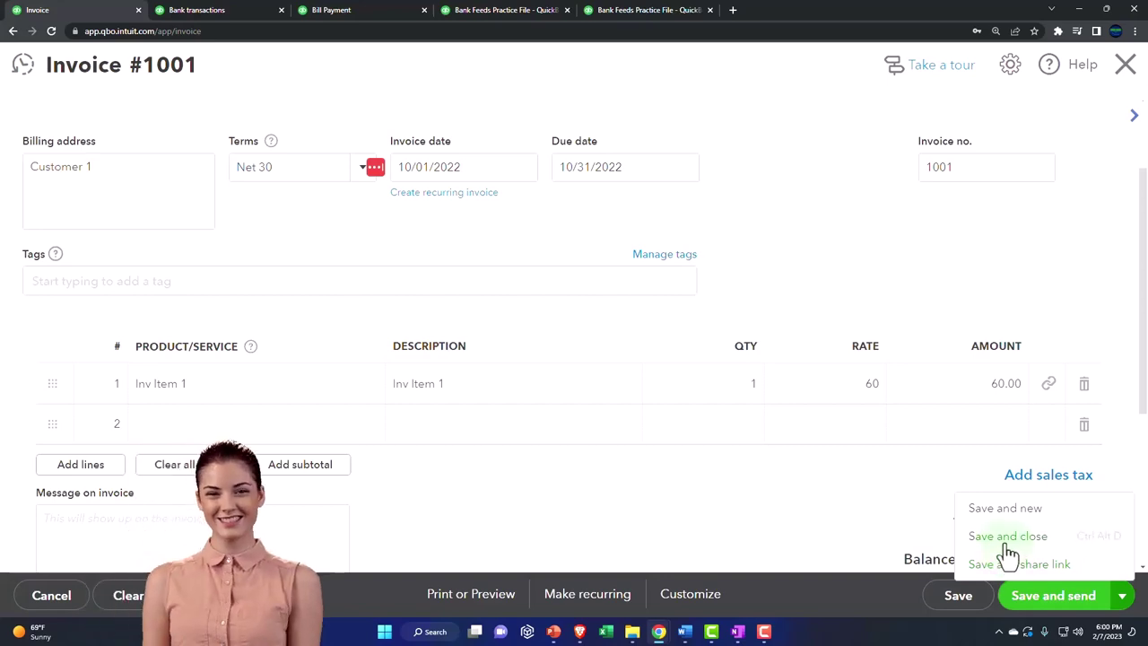
click(1007, 538)
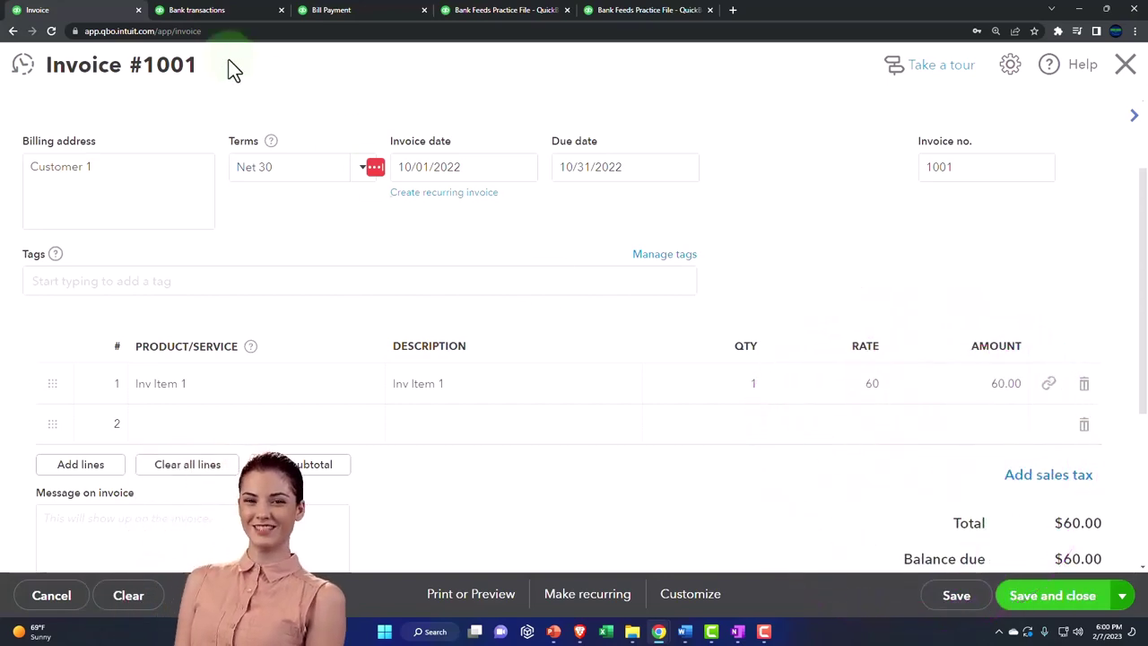
- Rerun the Balance Sheet report for 2022 and check Accounts Receivable and Inventory Asset
click(197, 11)
click(324, 13)
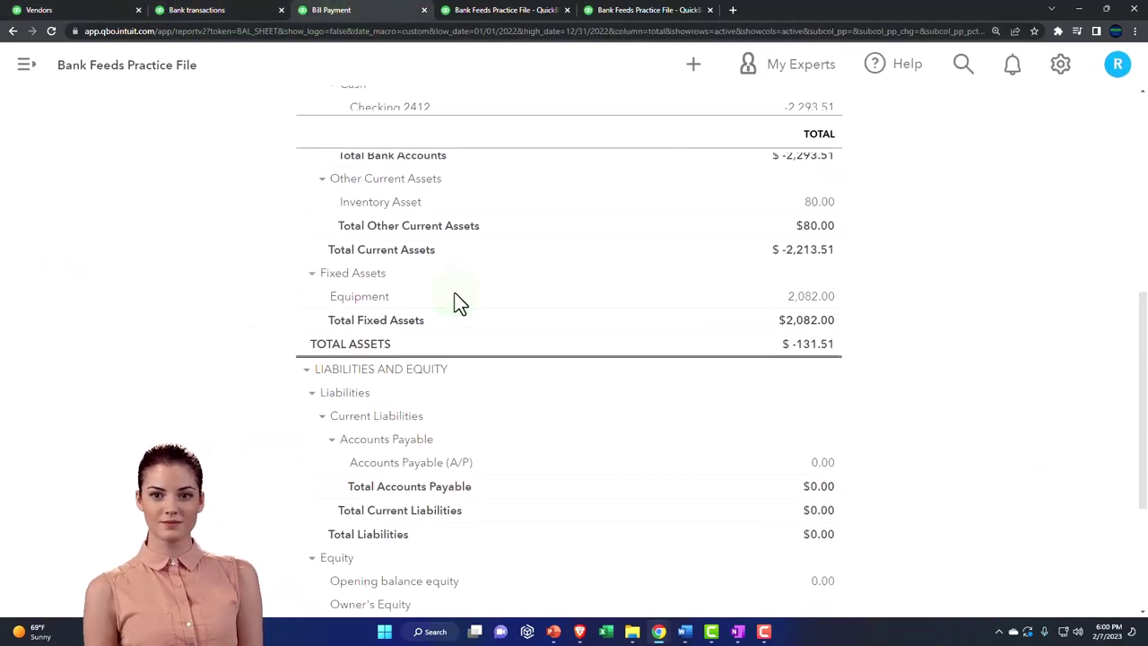
click(811, 262)
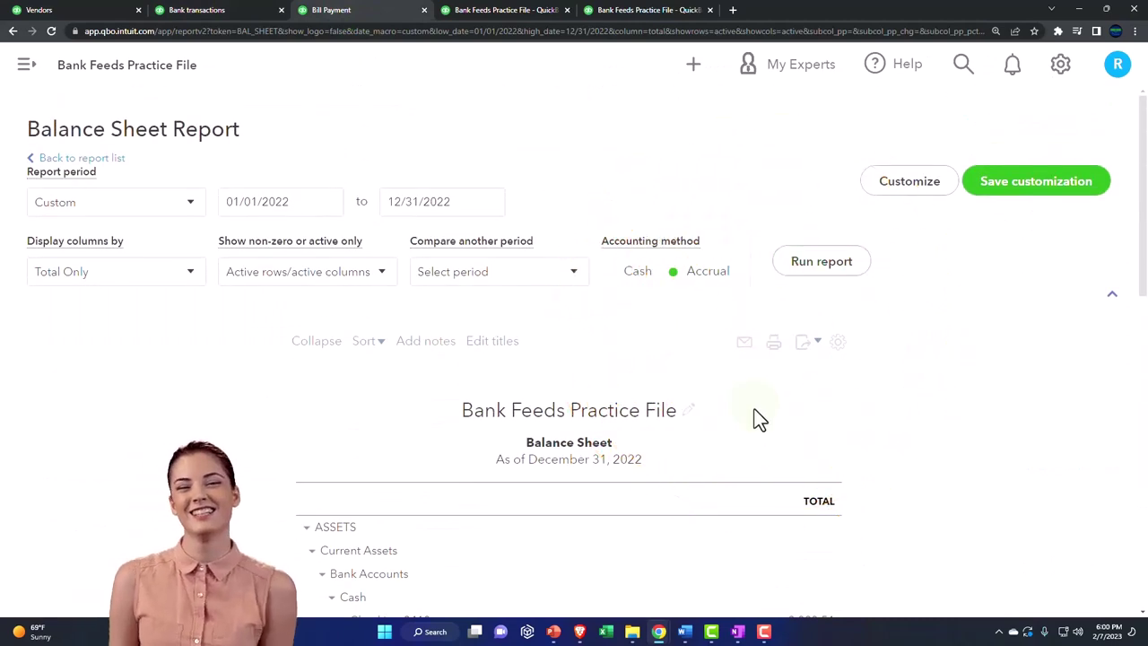
scroll(759, 417, down, 3)
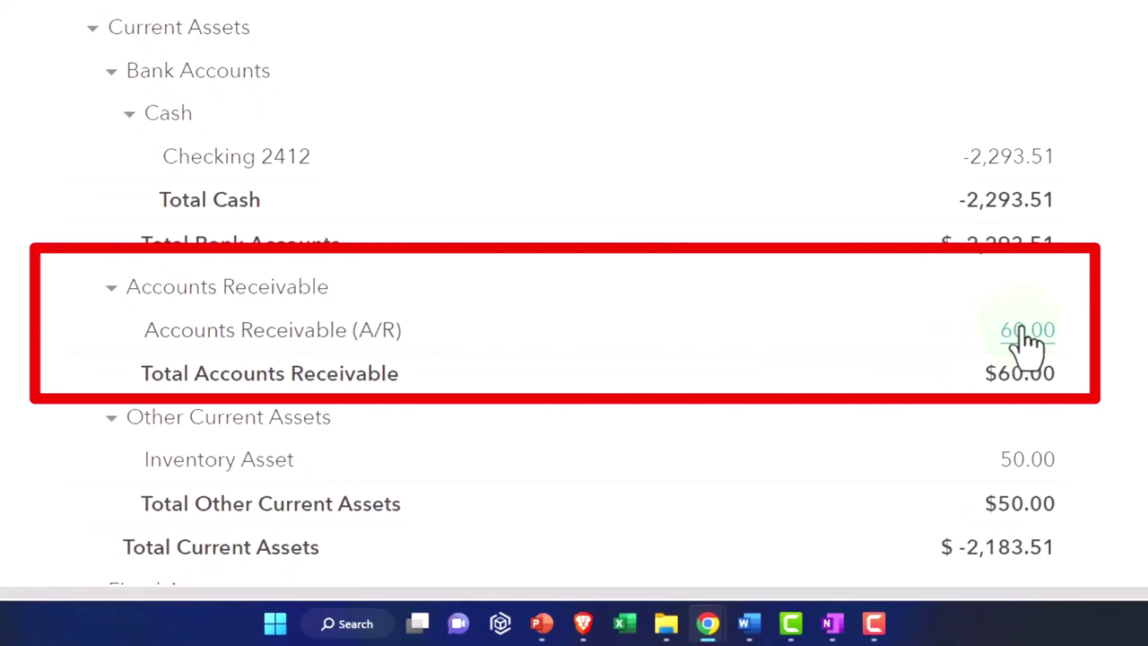
- Refresh the 2022 Profit and Loss report and check Sales of Product Income and Cost of Goods Sold
click(504, 10)
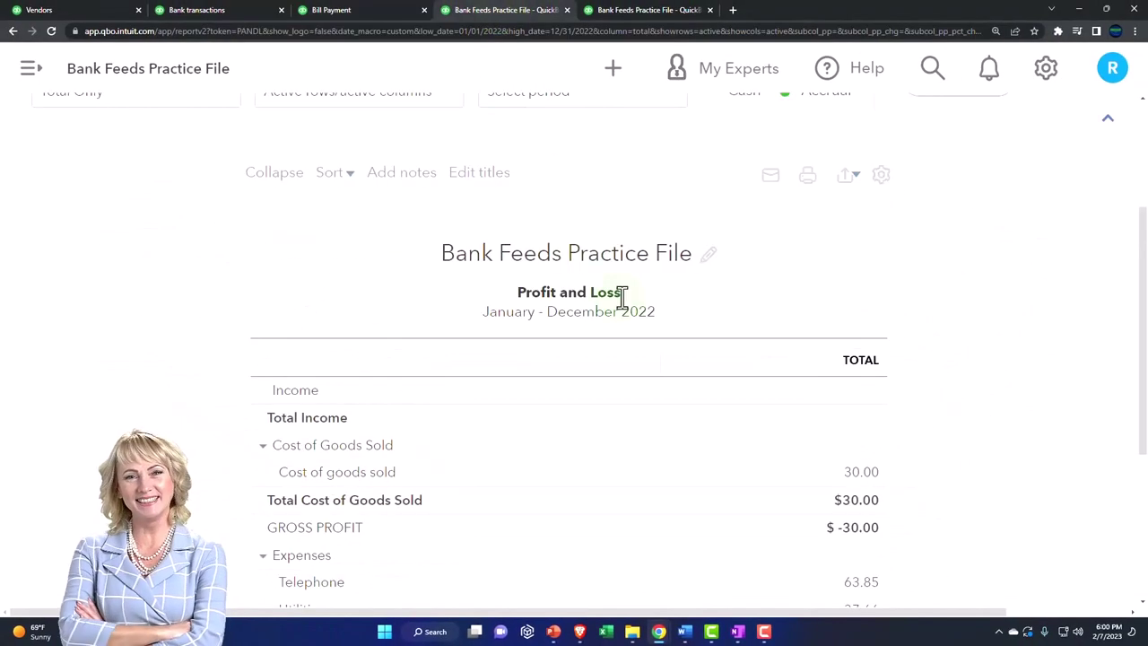
scroll(846, 398, down, 3)
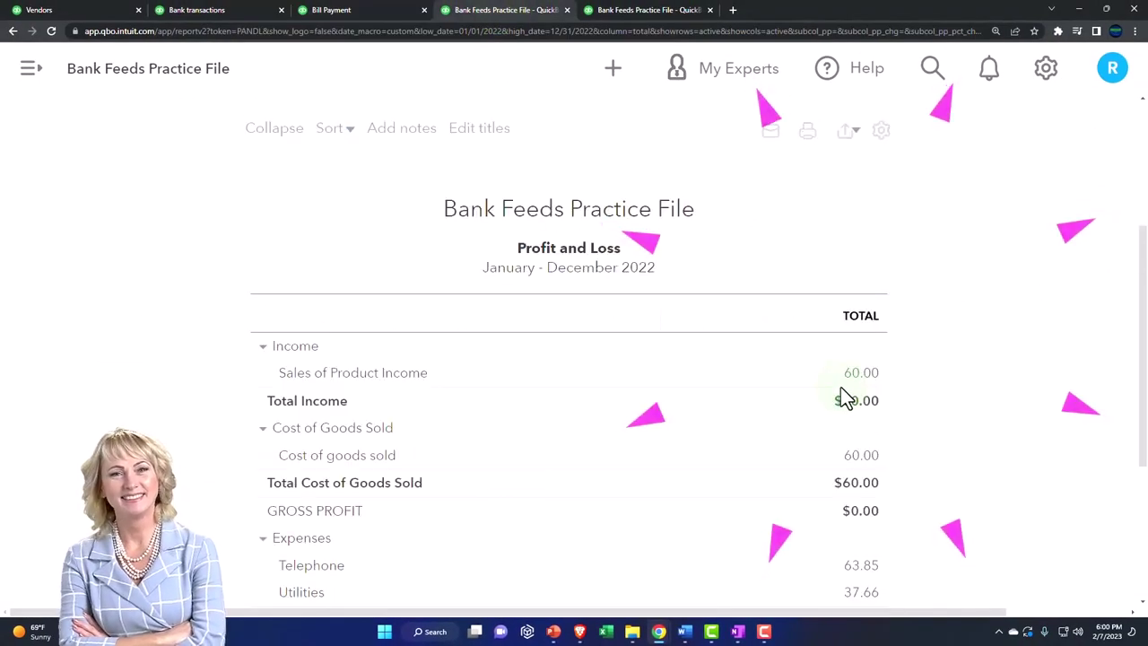
key(ctrl+plus)
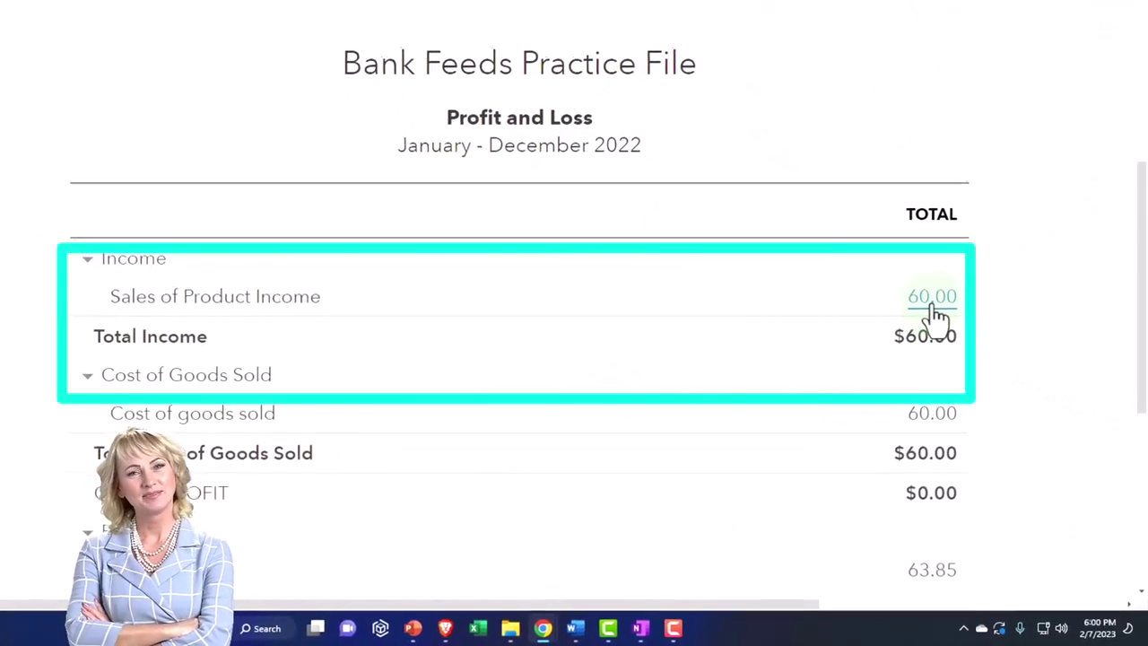
- Open the transaction detail behind Inventory Asset on the Balance Sheet, examine the invoice entry, and return to the summary
click(359, 13)
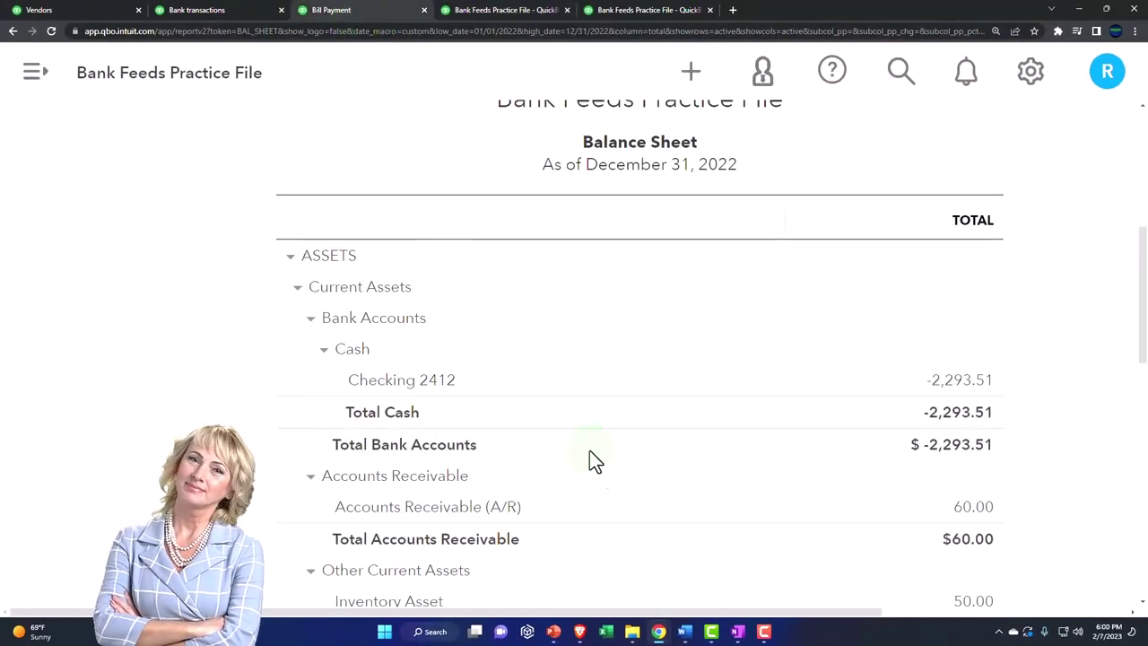
scroll(591, 459, down, 3)
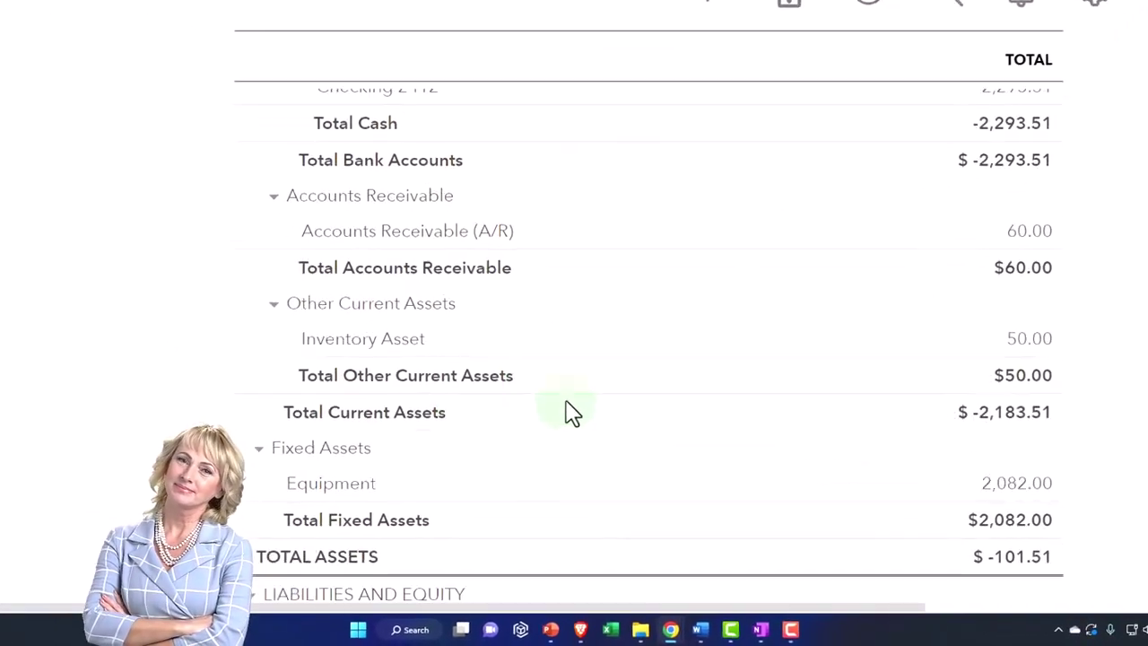
click(1061, 321)
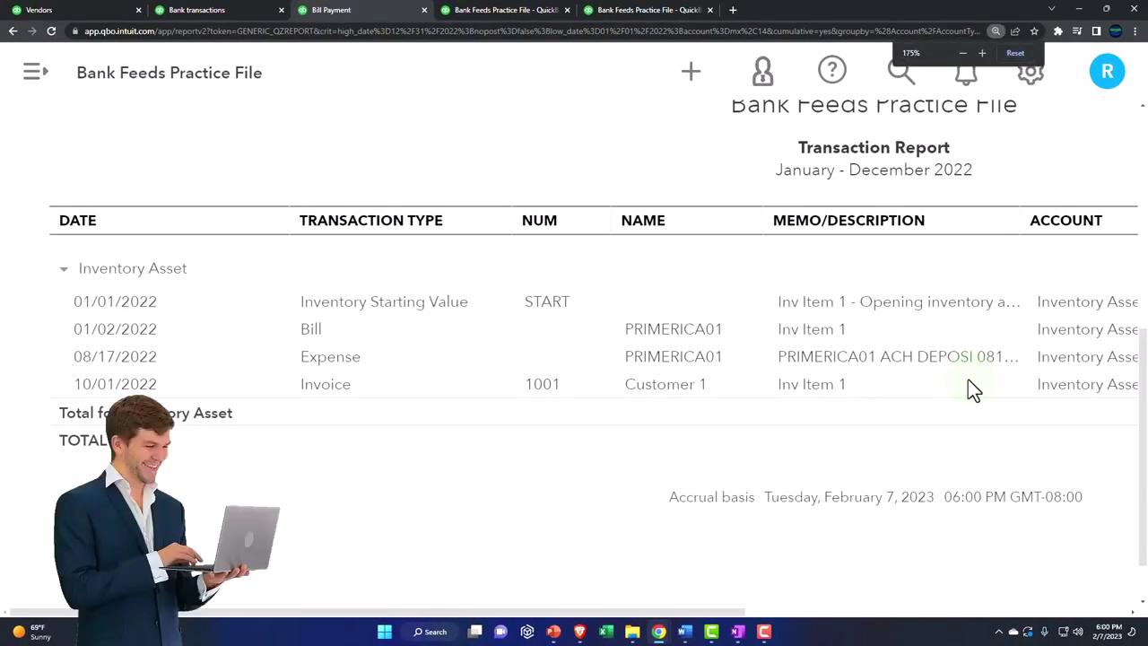
key(ctrl+minus)
key(ctrl+minus)
key(ctrl+minus)
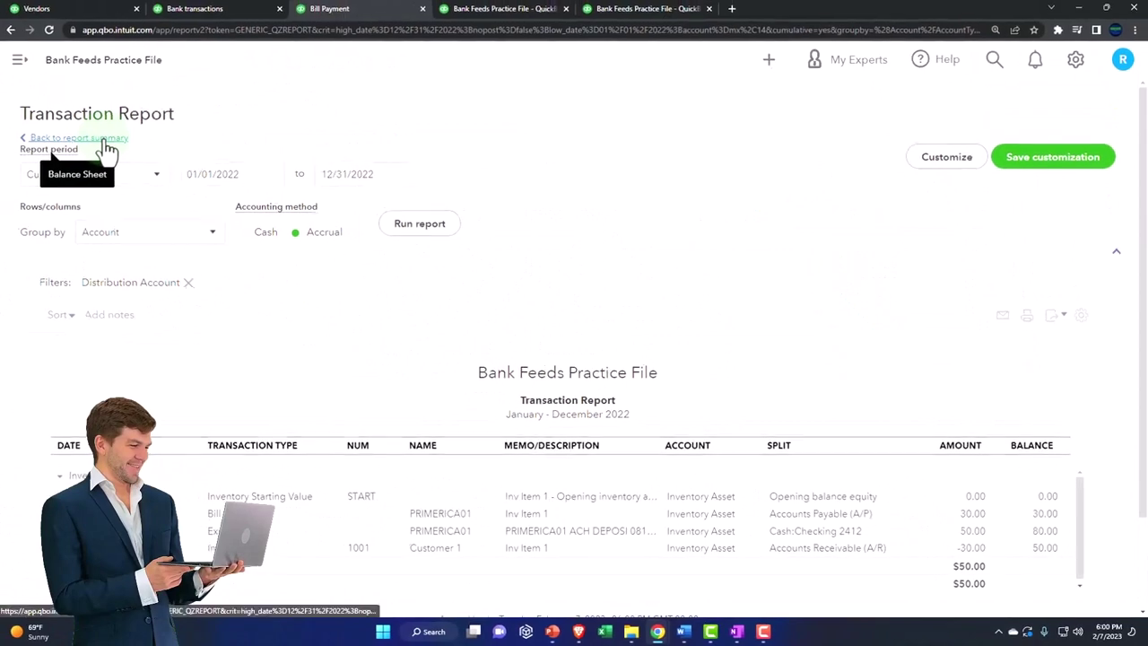
click(106, 143)
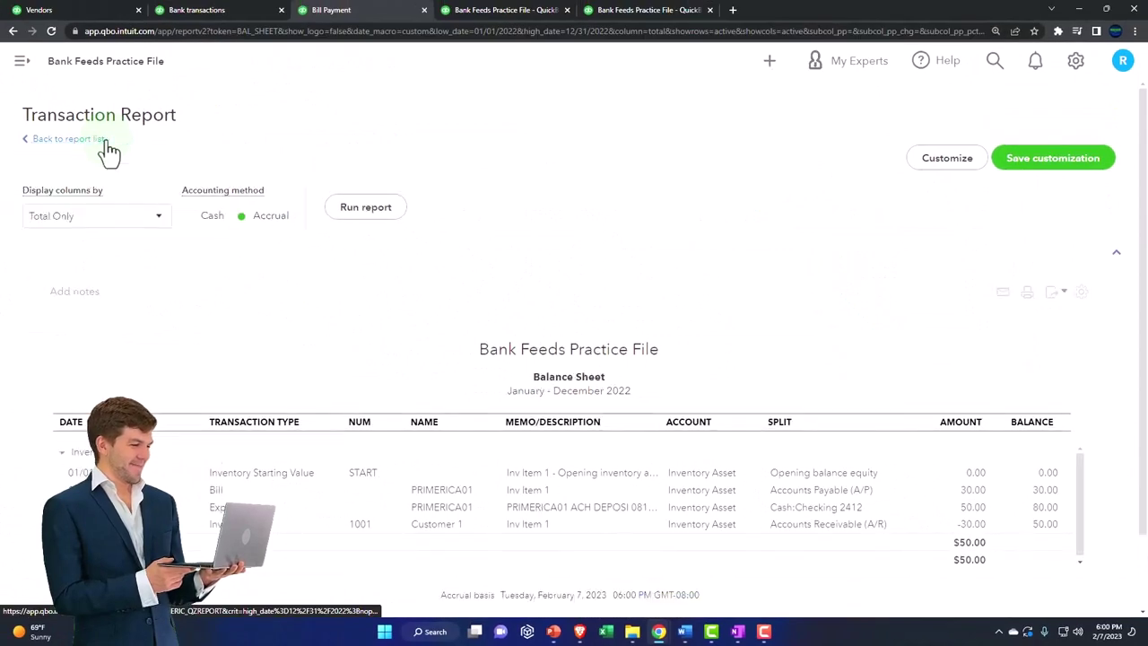
- Open the transaction detail behind Cost of goods sold on the Profit and Loss, examine it, and return to the summary
click(484, 10)
key(ctrl+plus)
key(ctrl+plus)
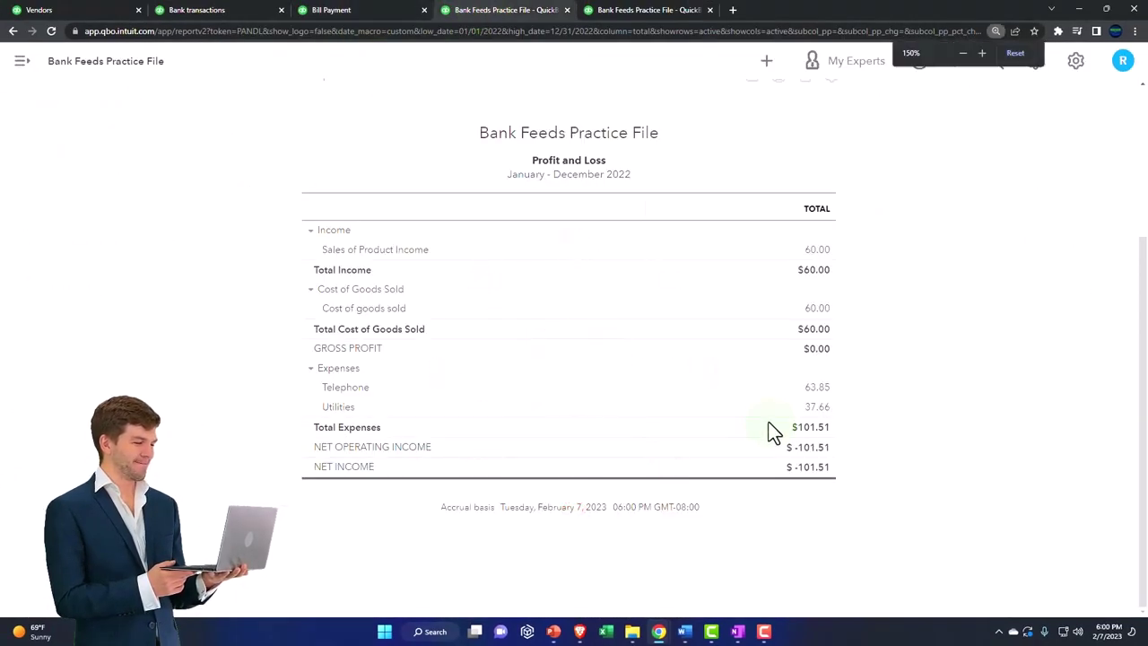
click(859, 414)
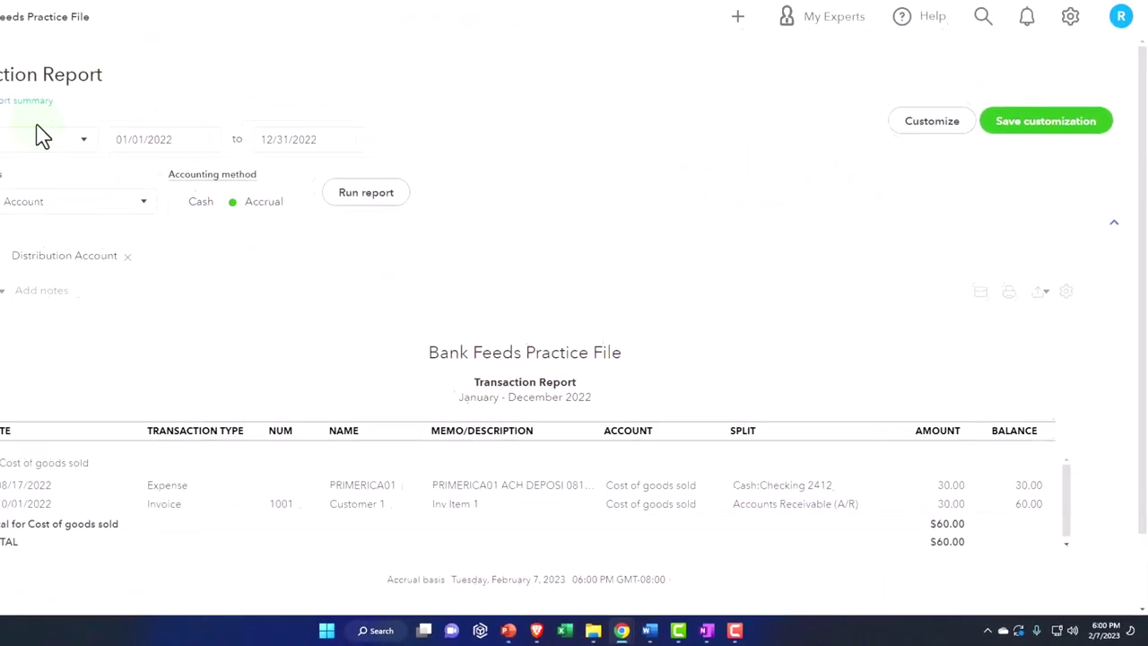
click(35, 104)
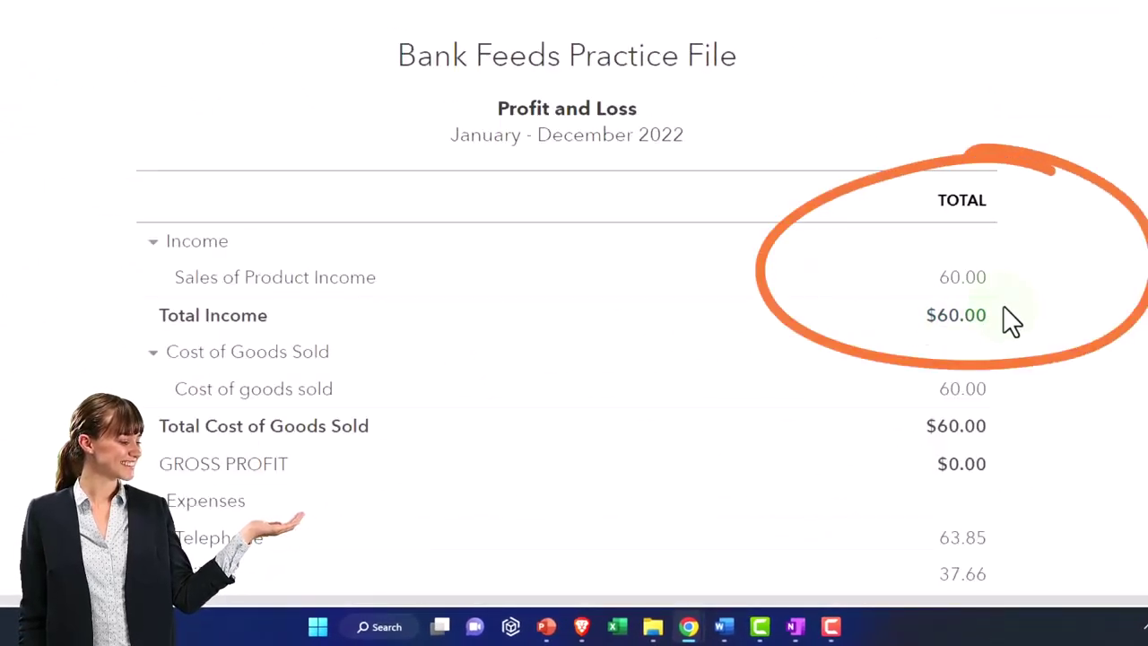
scroll(1038, 310, down, 1)
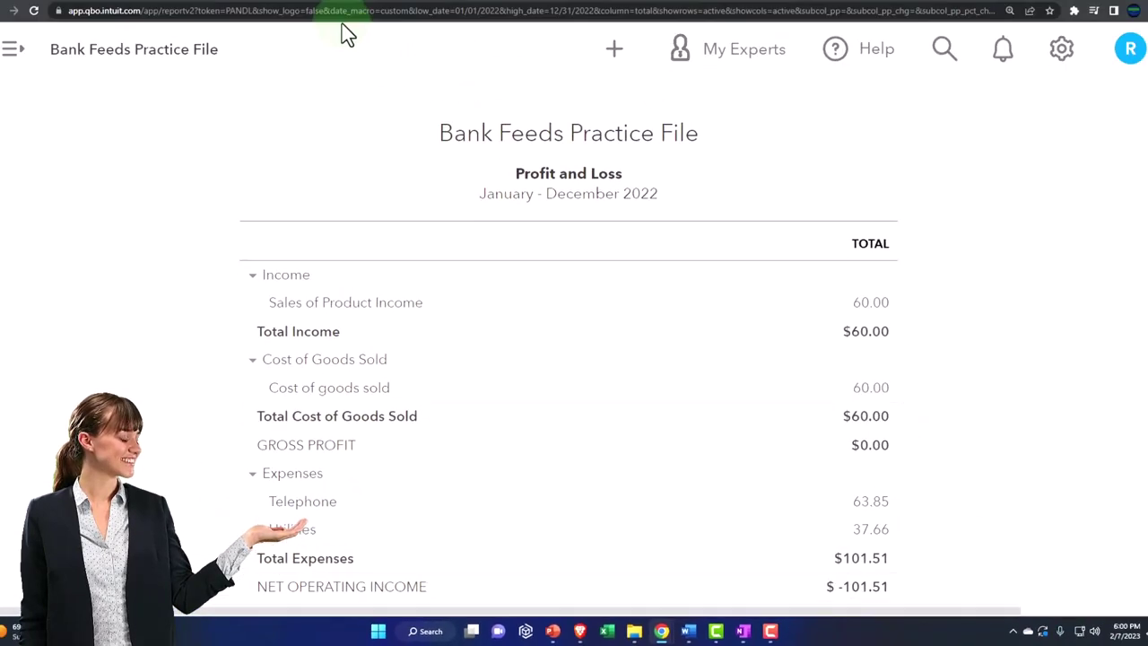
- Review the assets on the Balance Sheet and check Inv Item 1 in the refreshed Inventory Valuation Summary
click(339, 18)
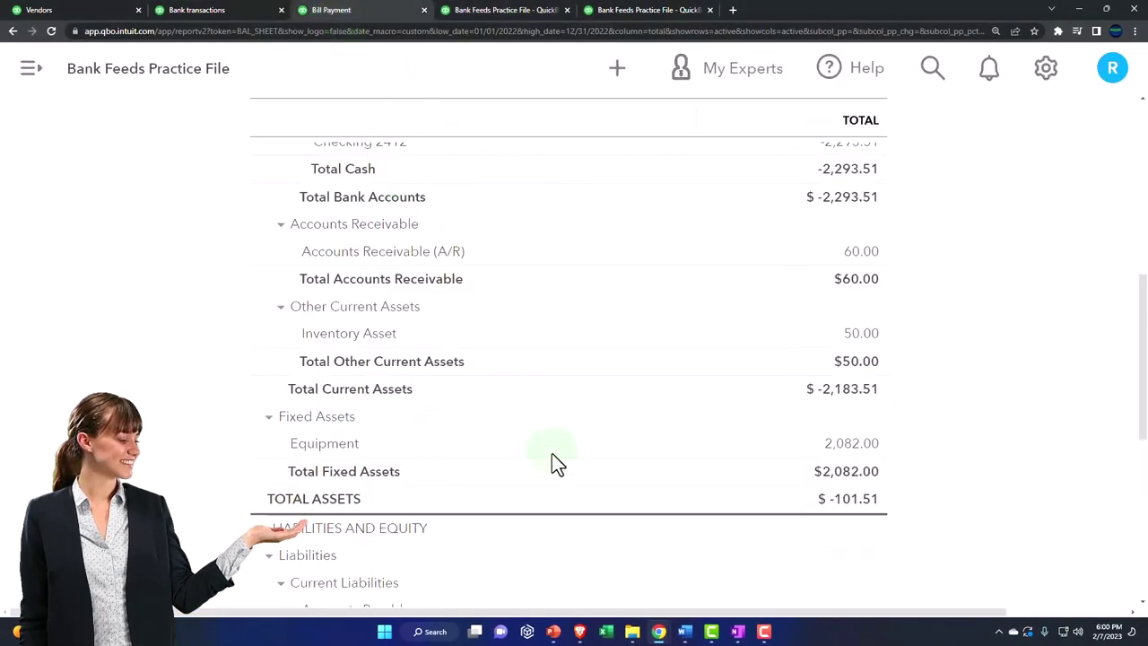
scroll(553, 459, up, 2)
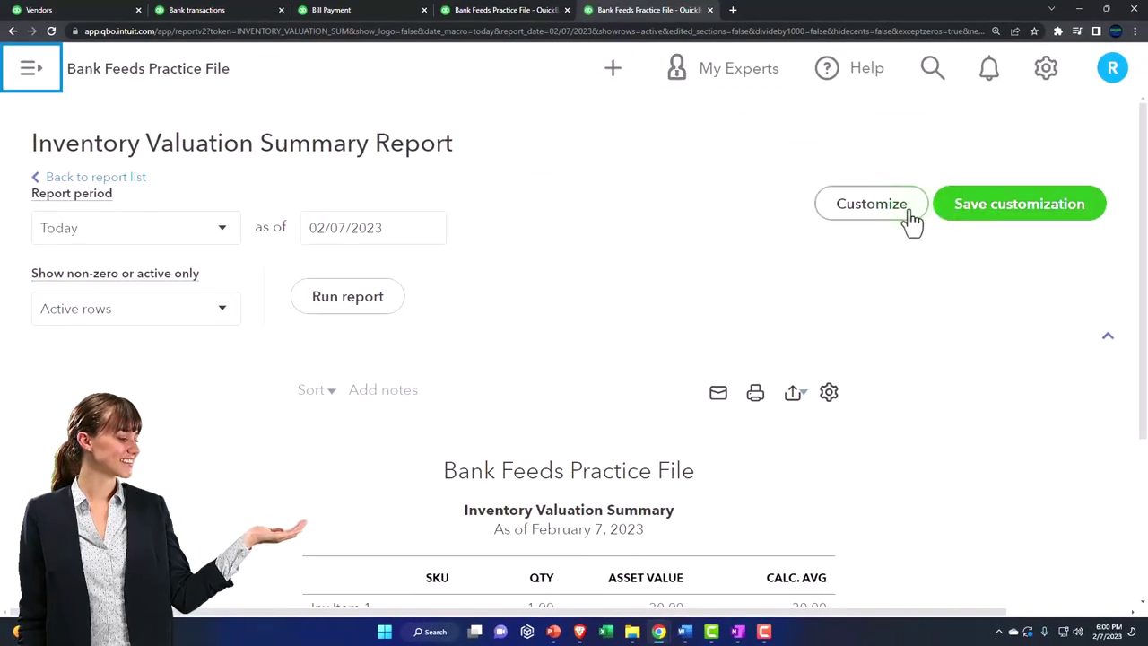
scroll(243, 428, down, 2)
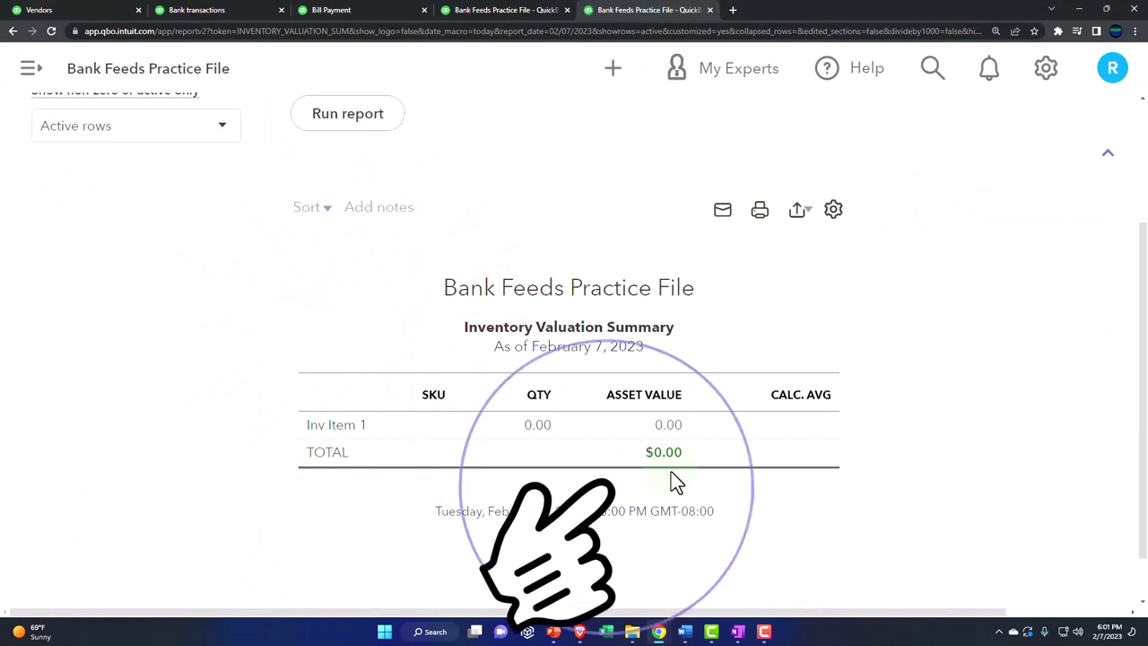
- Open the transaction detail behind Accounts Receivable (A/R) on the Balance Sheet
click(238, 12)
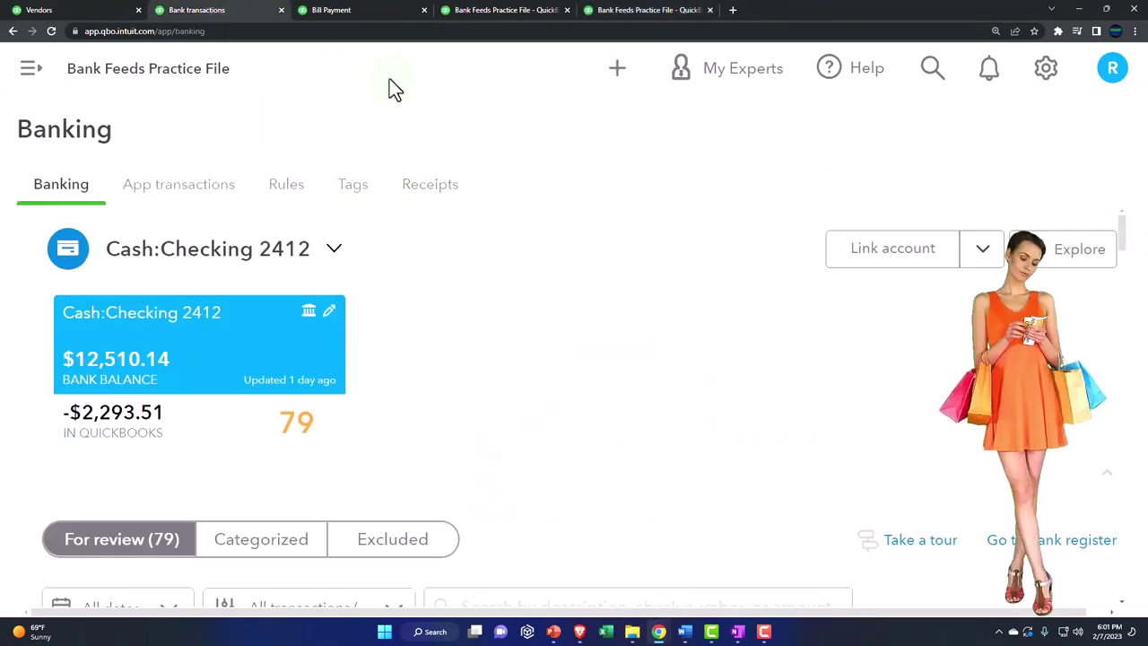
click(348, 11)
click(859, 418)
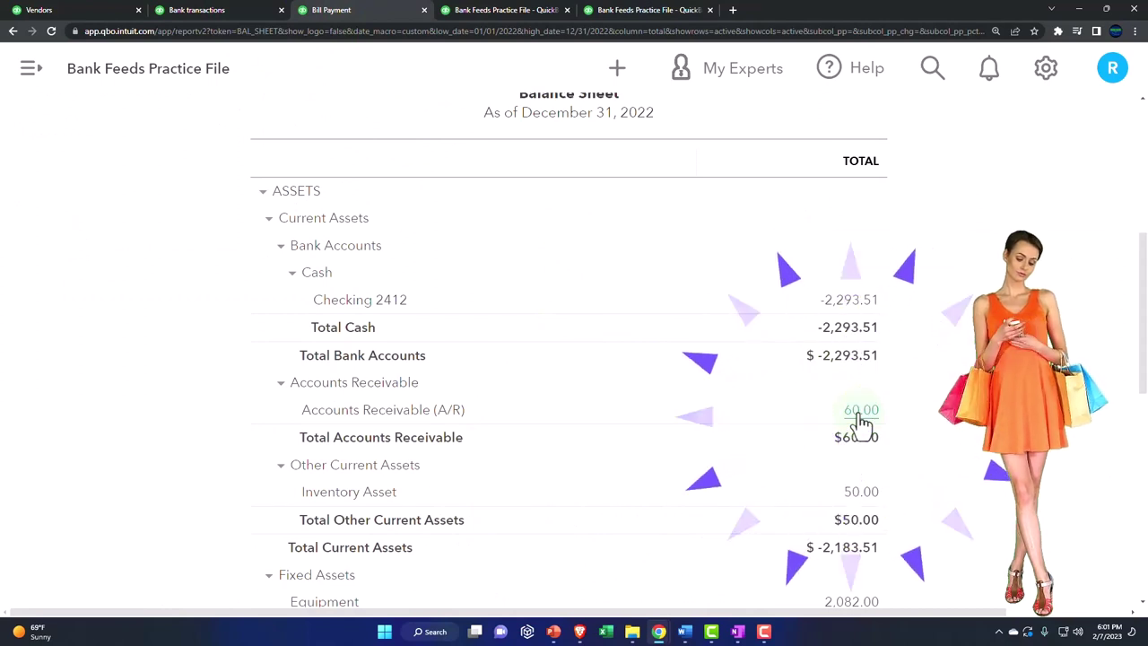